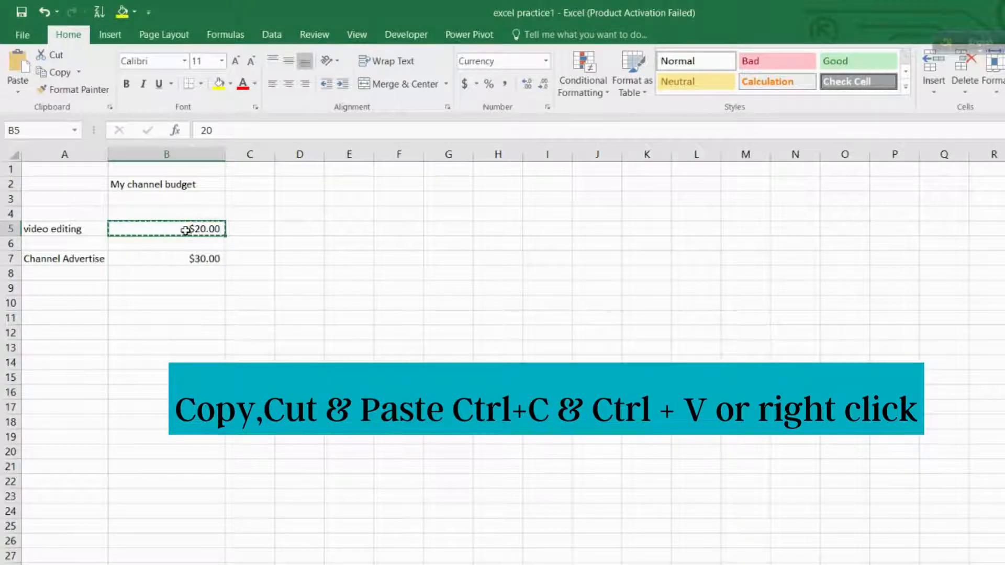
Paste the copied video editing amount into E5, and move the Channel Advertise amount from B7 to E7 with cut and paste.
click(348, 228)
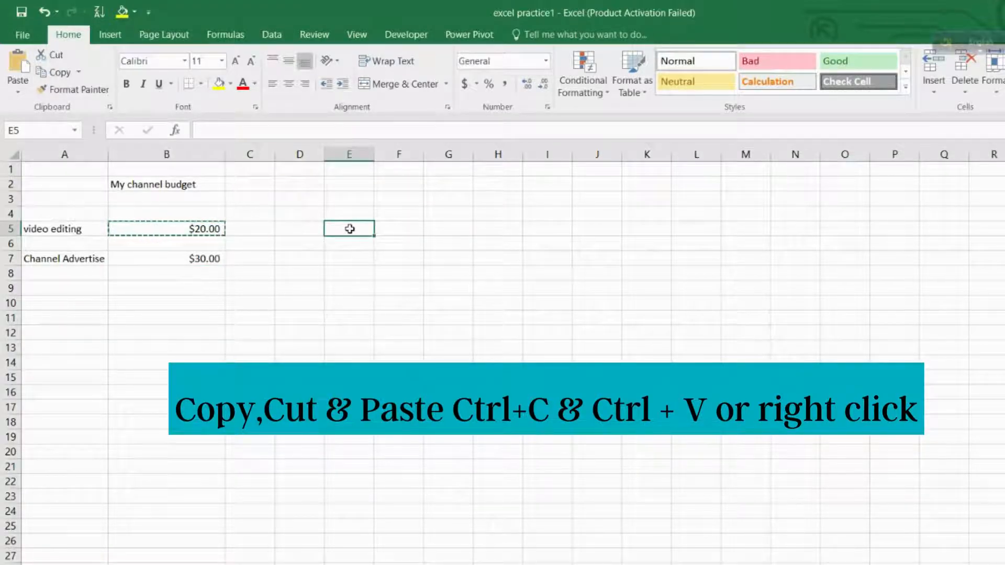
text($20.00)
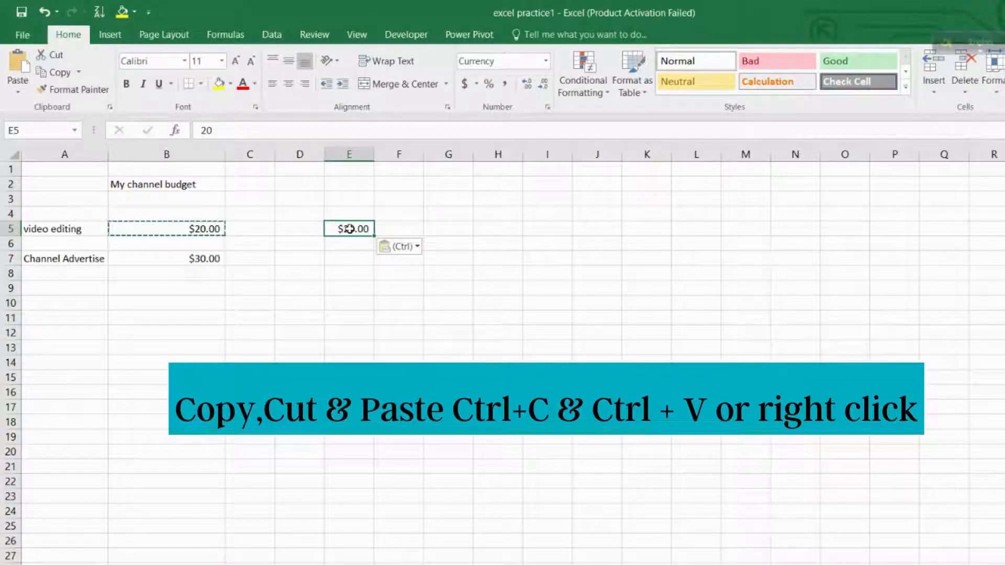
click(188, 258)
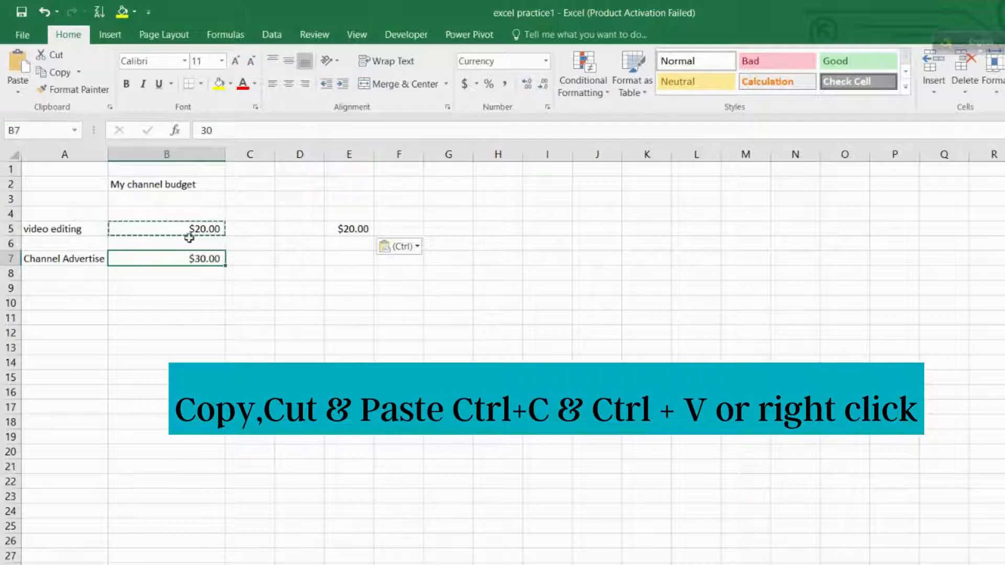
right_click(172, 260)
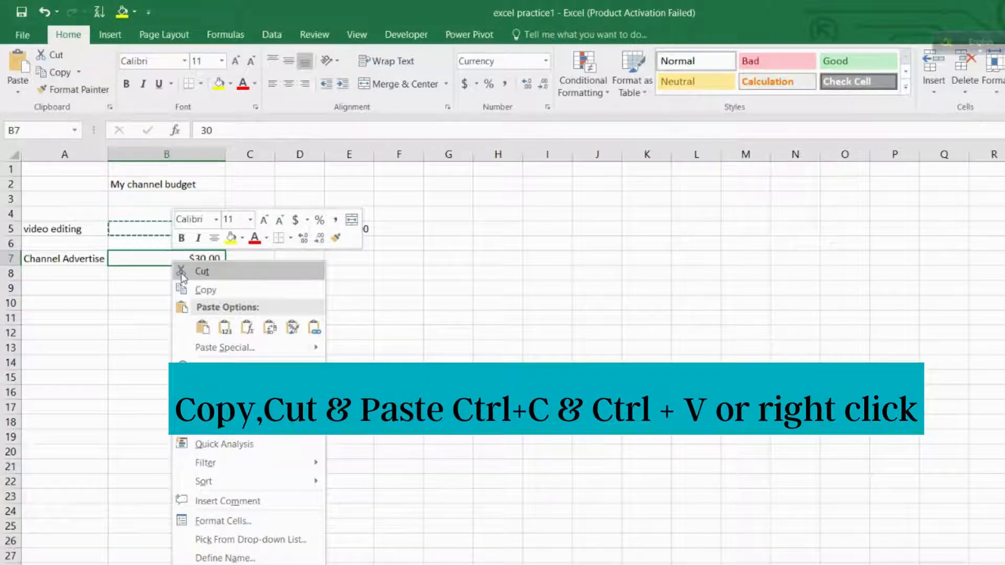
click(182, 272)
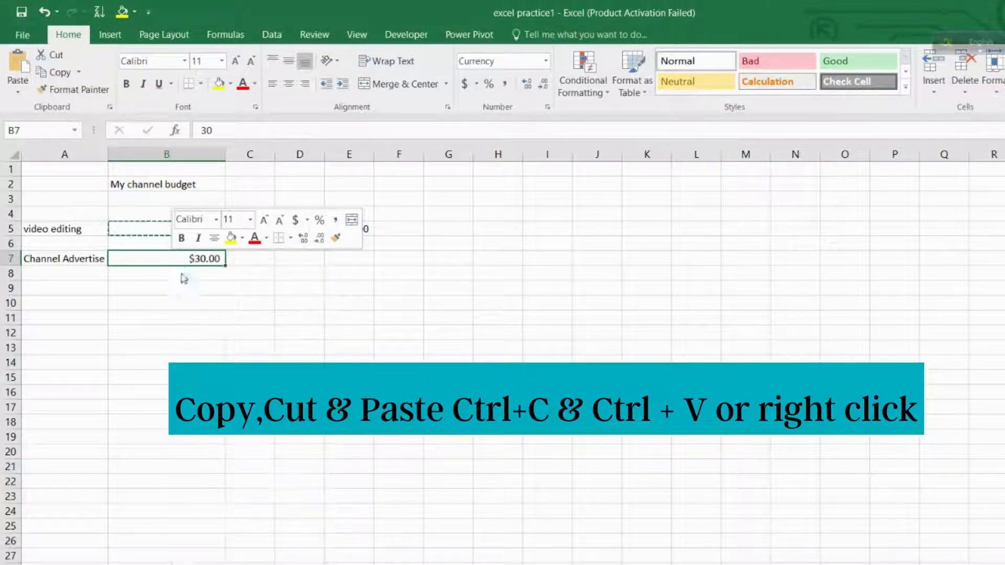
click(358, 262)
right_click(358, 262)
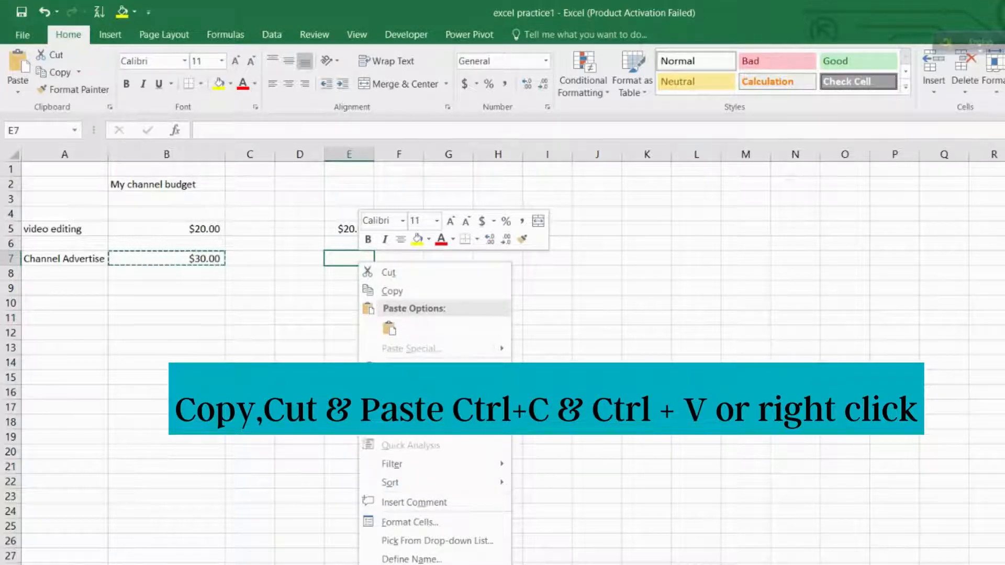
click(389, 329)
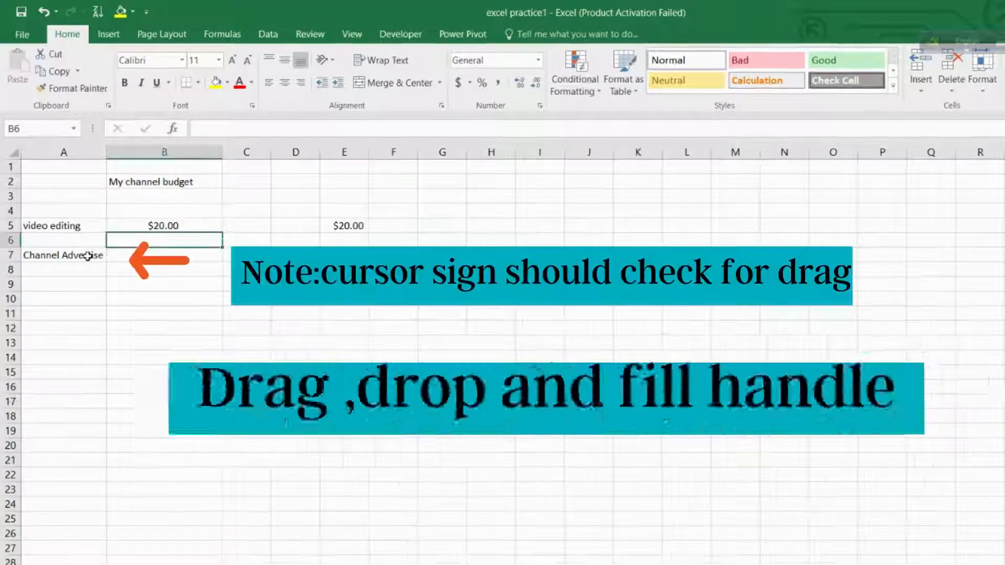
Move the Channel Advertise label from A7 out to B8 and back to A7.
click(87, 256)
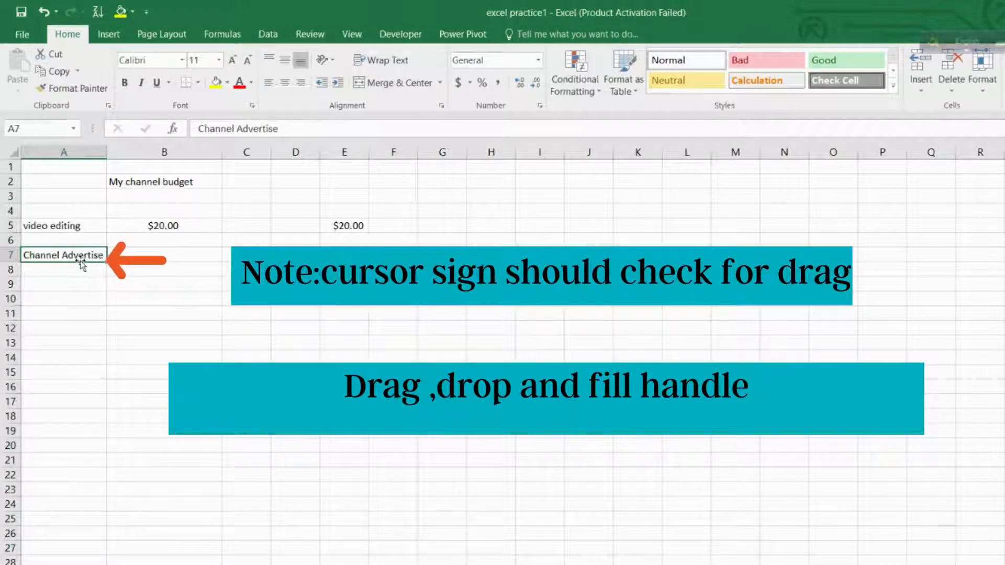
drag(82, 267, 148, 269)
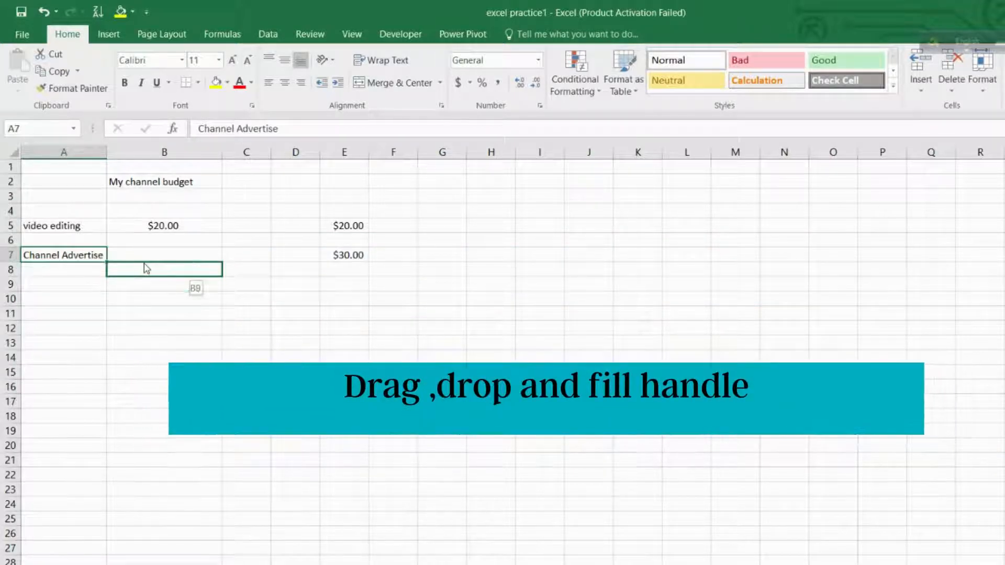
drag(147, 268, 77, 253)
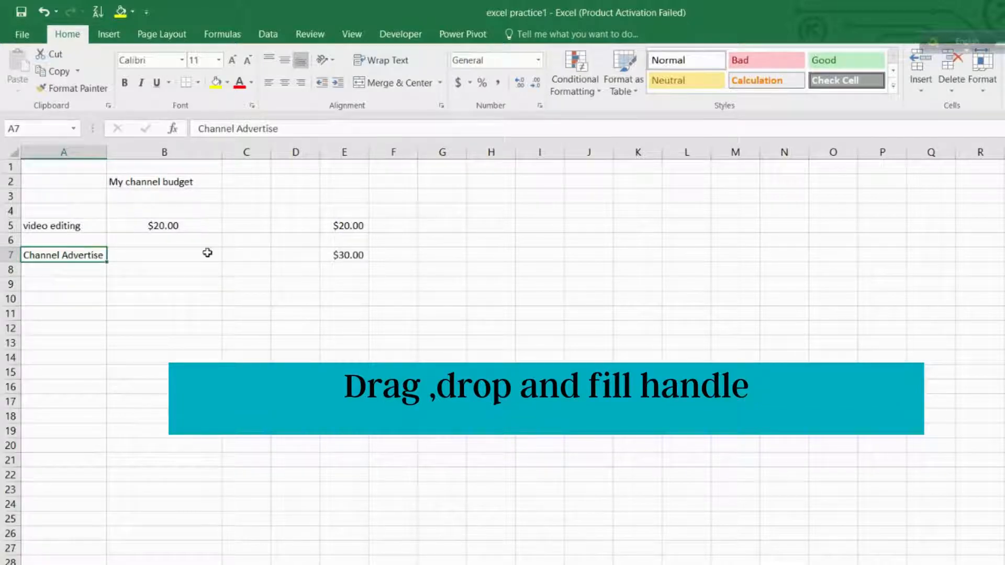
Fill the $30.00 amount in E7 down through E13 and choose a fill method from the autofill options.
click(325, 253)
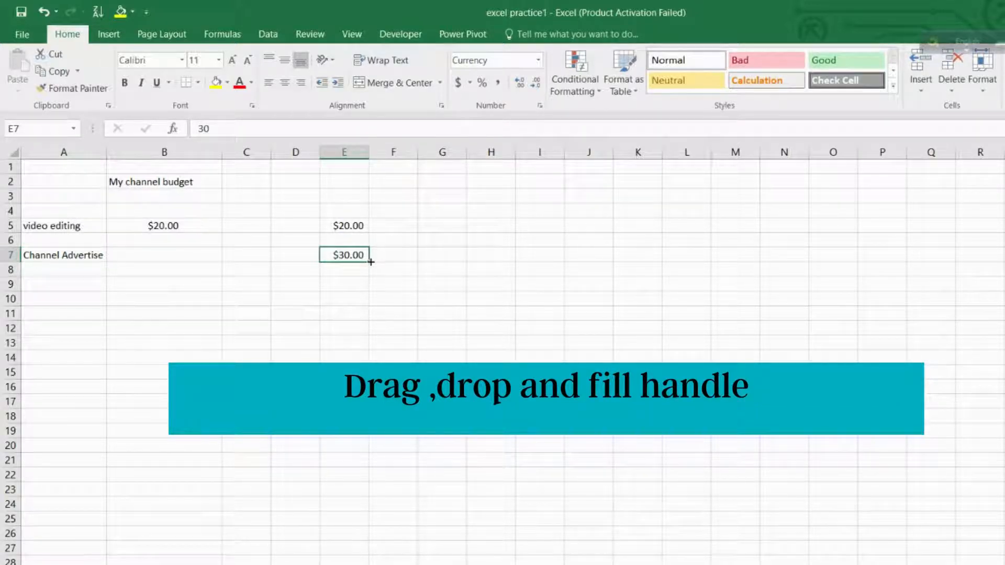
drag(371, 262, 367, 350)
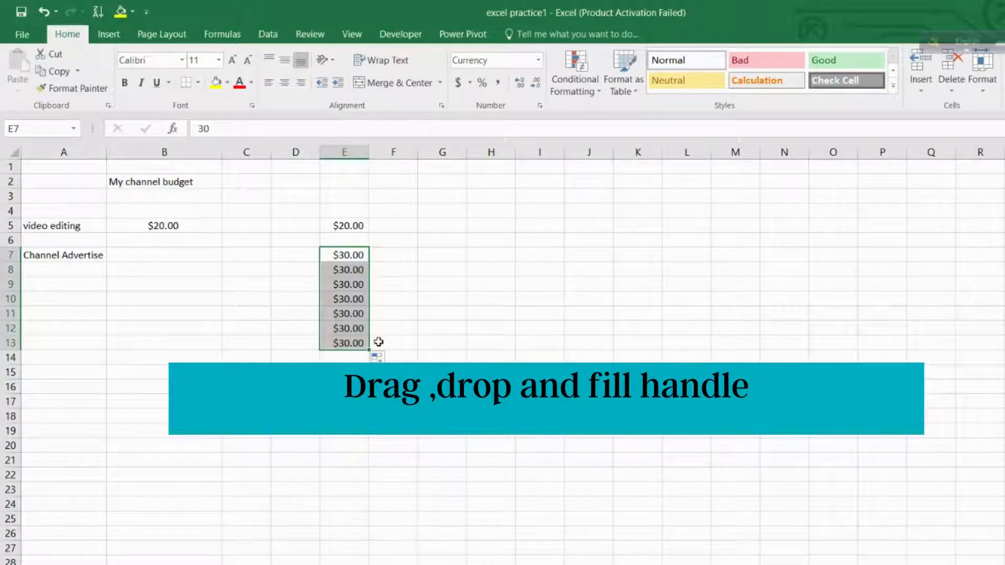
click(378, 357)
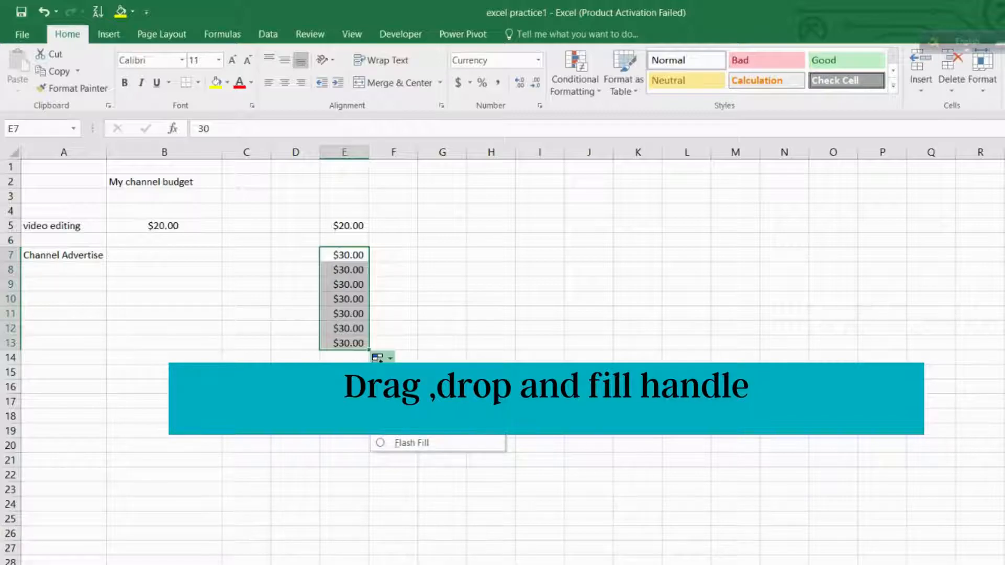
click(398, 391)
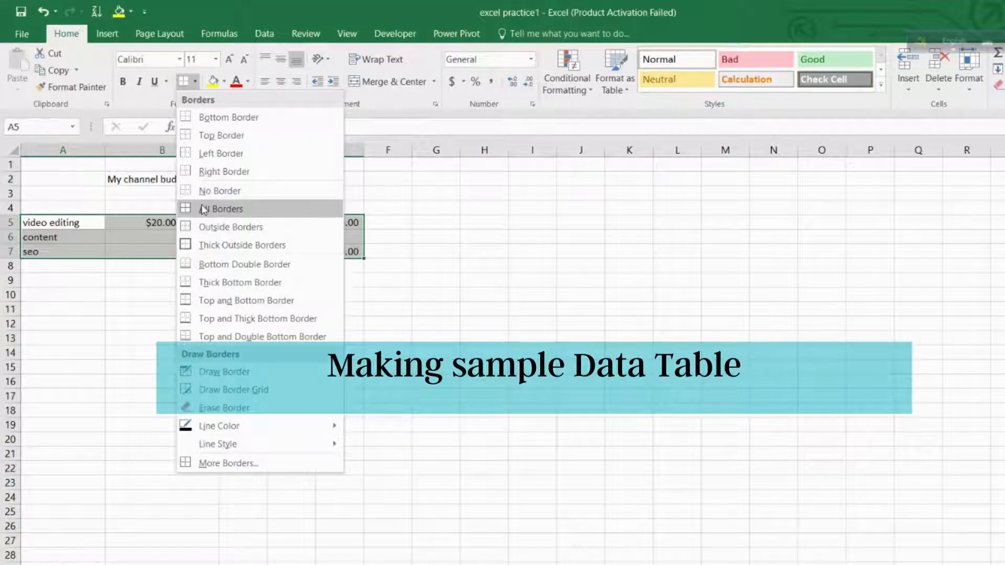
Apply All Borders to the table range A5:E7 and to the empty header row A4:E4.
click(203, 210)
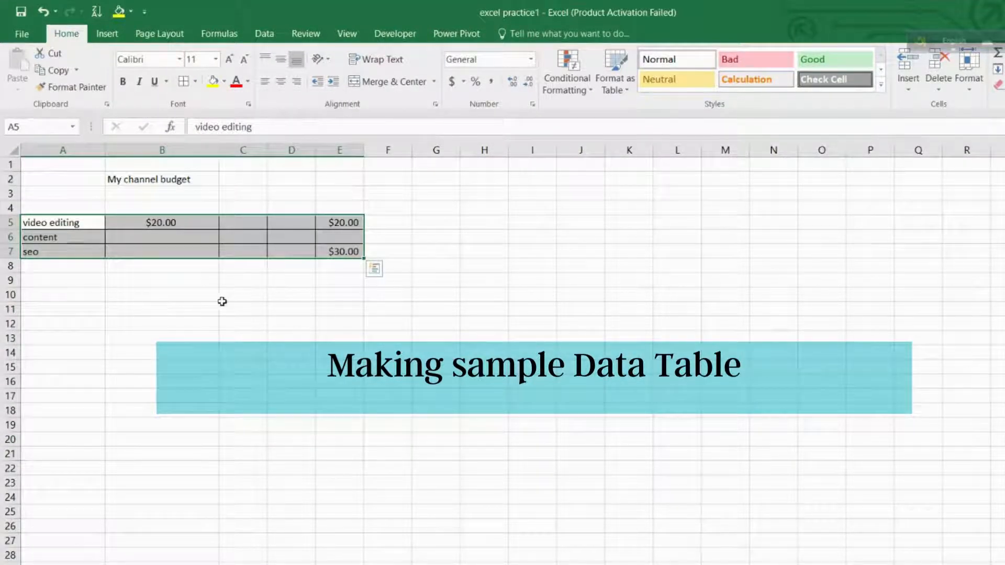
click(52, 205)
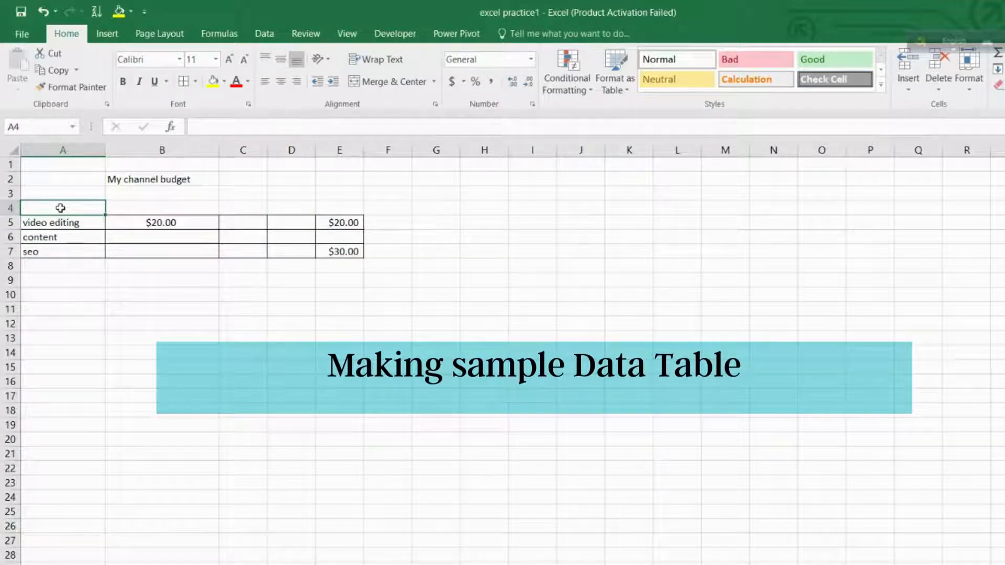
drag(60, 208, 339, 210)
click(184, 81)
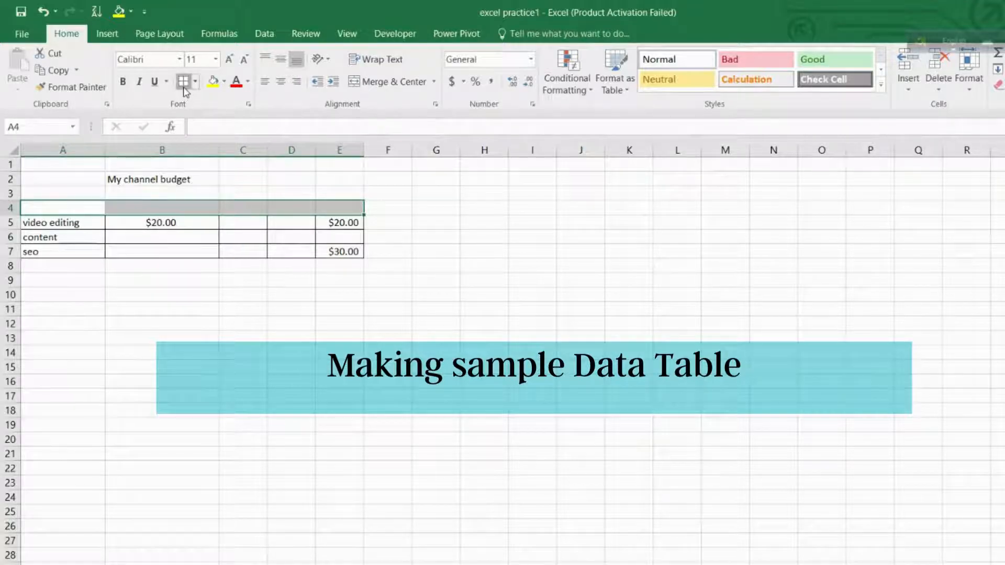
Enter the header Item in A4 and Jan in B4, and autofill the months through Apr in E4.
click(64, 209)
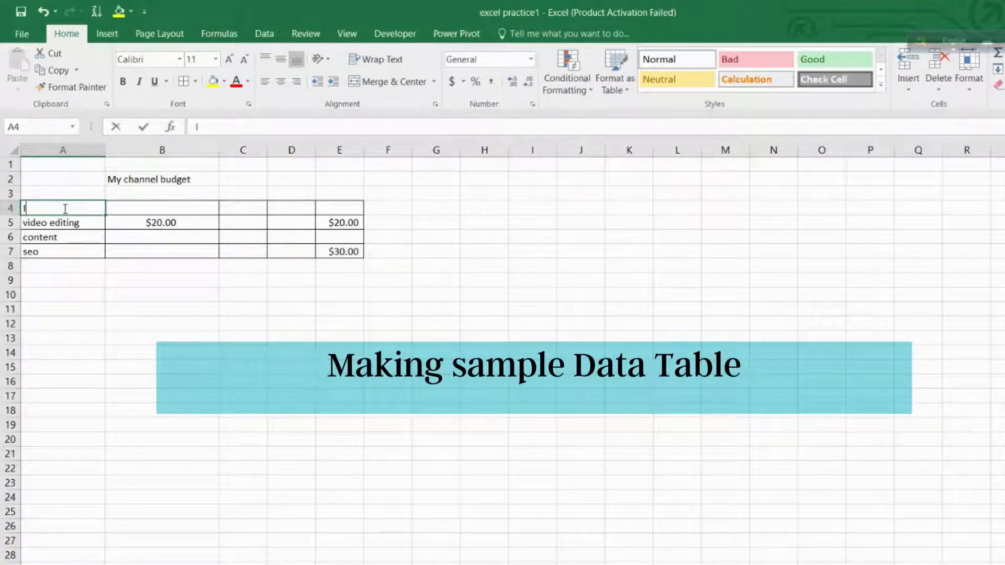
text(Item)
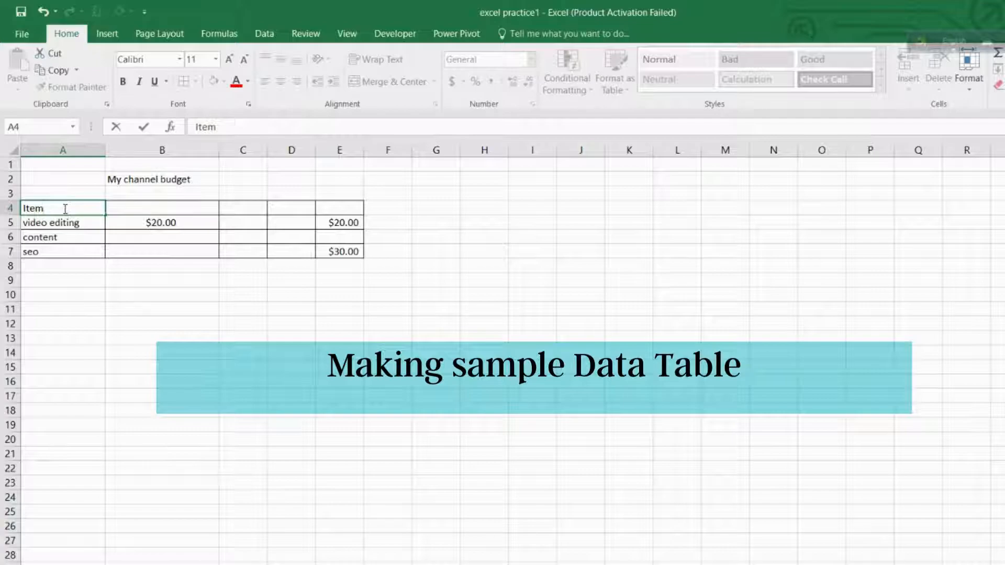
click(167, 205)
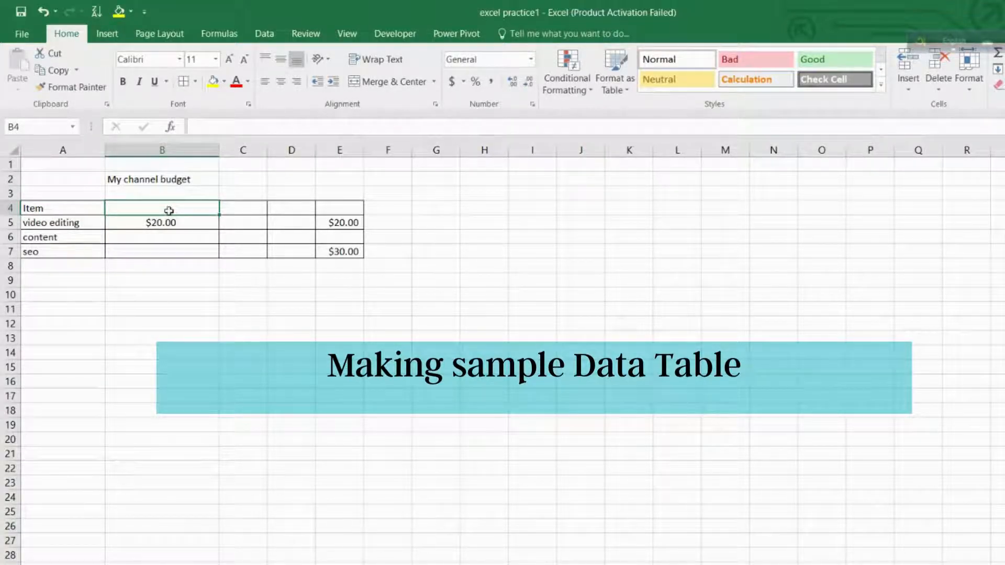
text(Jan)
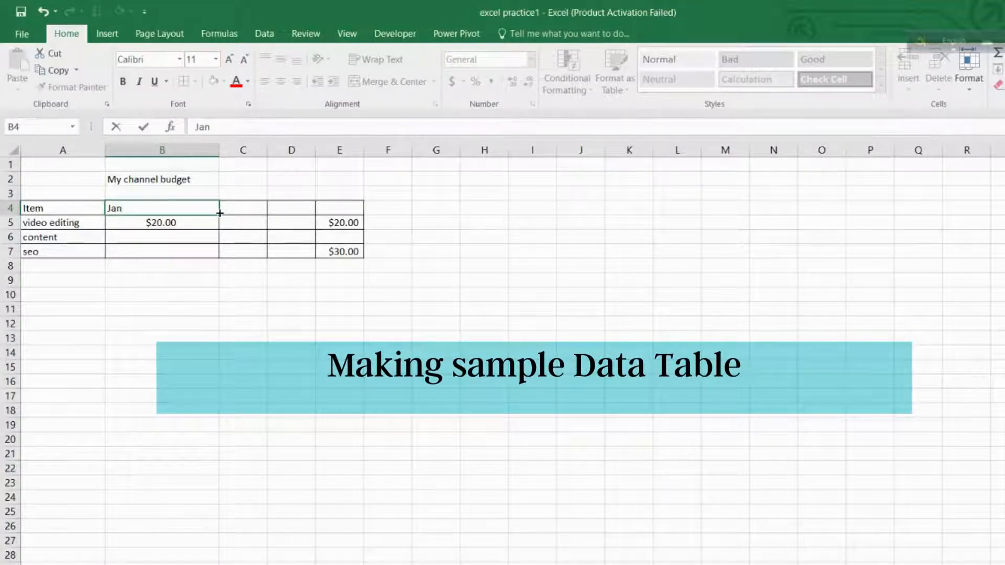
drag(237, 213, 354, 214)
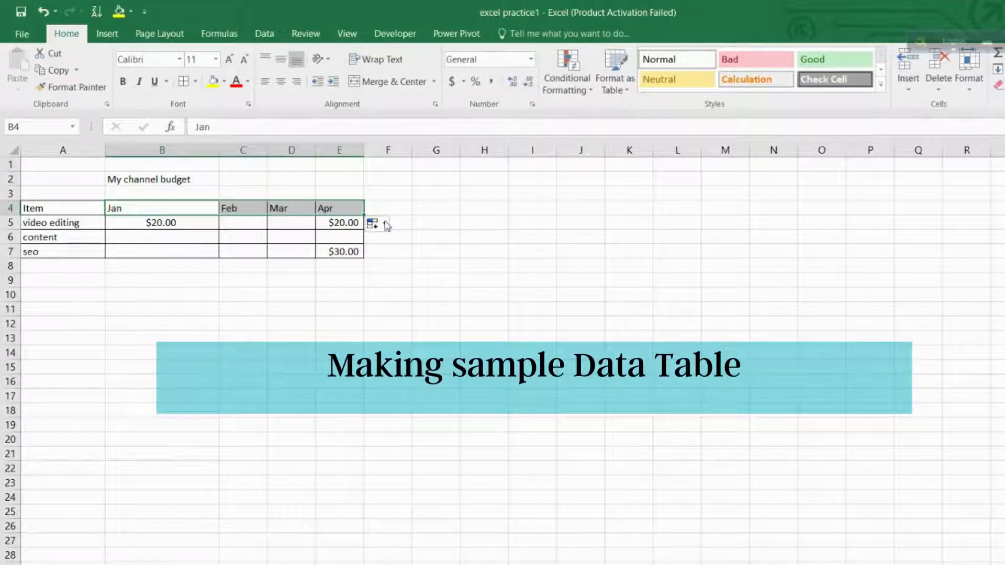
Add the column header Total in F4, correcting its capitalization.
click(369, 210)
text(TOtal)
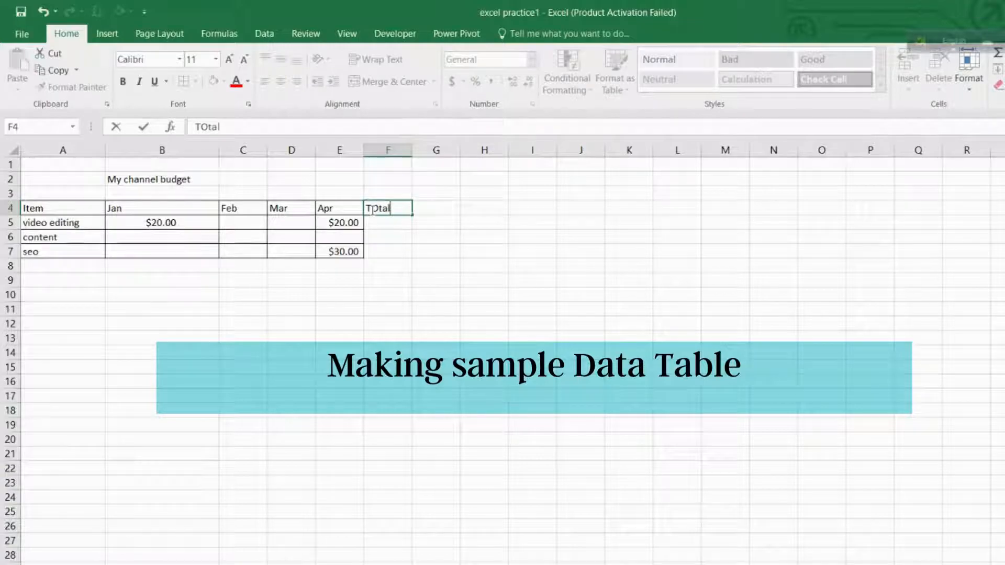
click(381, 209)
key(BackSpace)
text(O)
key(BackSpace)
text(o)
click(387, 220)
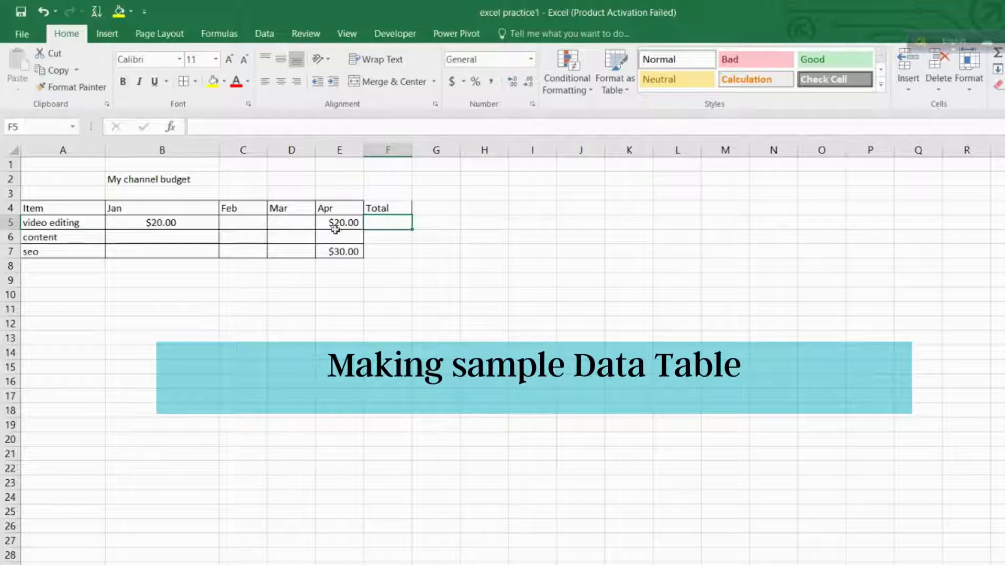
Enter the January amounts: 30 for content in B6 and 40 for seo in B7.
click(186, 236)
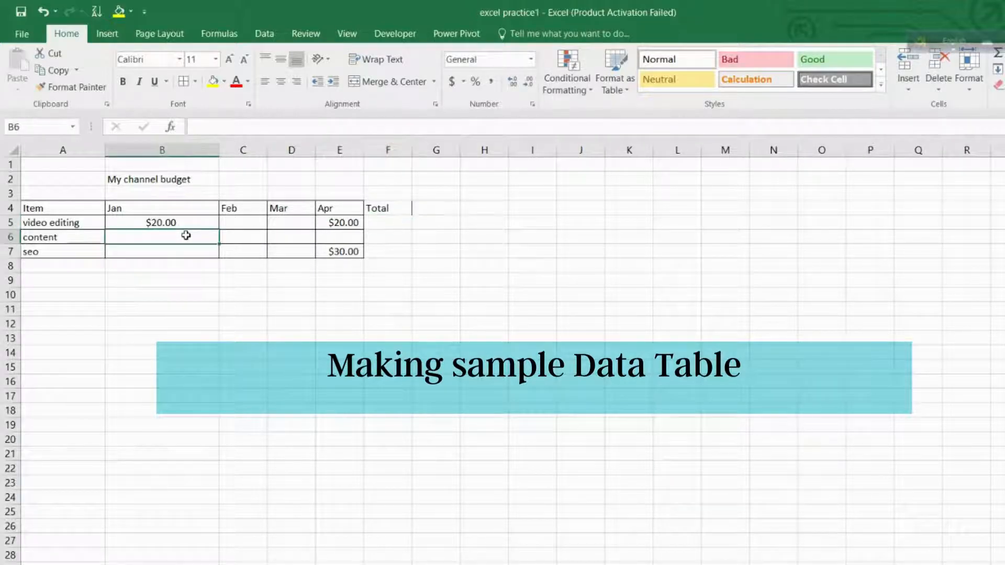
text(30)
click(185, 251)
text(40)
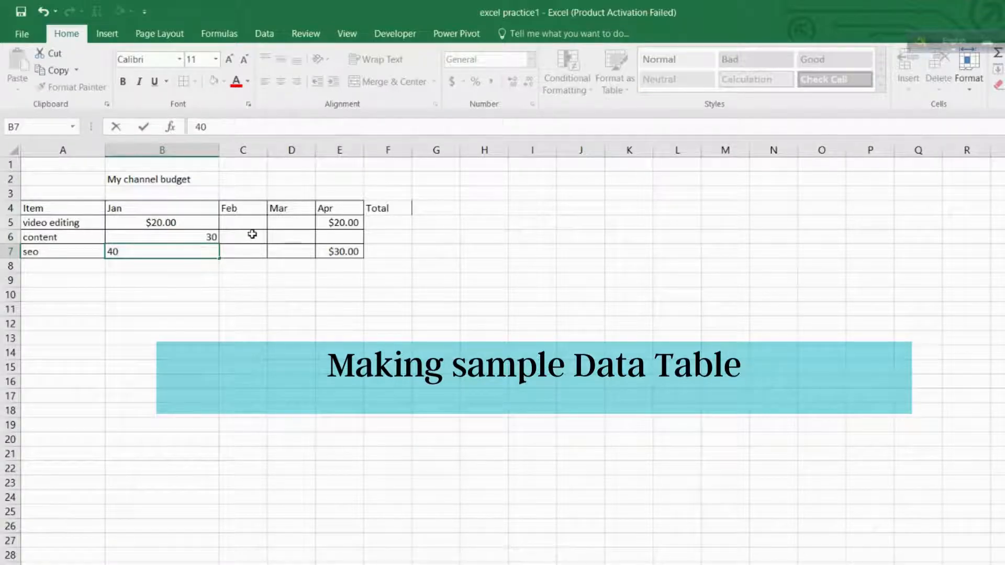
Enter the February amounts 60 for video editing, 80 for content and 100 for seo in C5:C7.
click(239, 218)
text(60)
click(247, 235)
text(80)
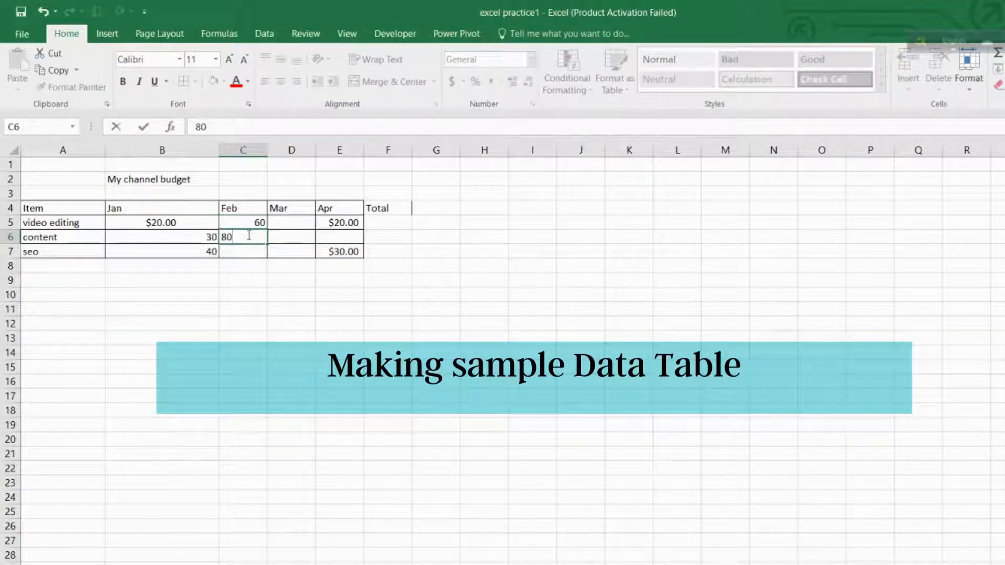
click(247, 248)
text(100)
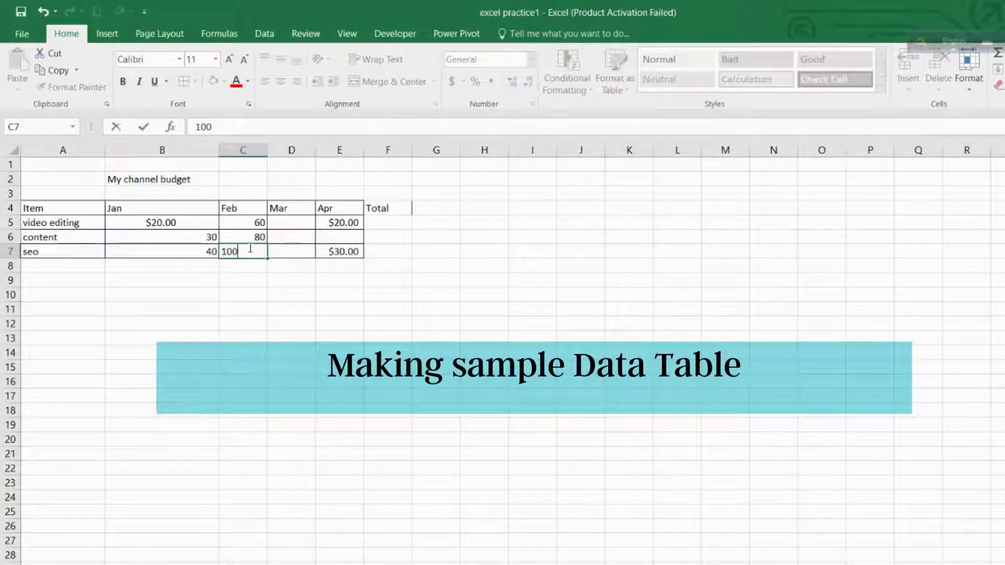
Enter the March amounts 40 for video editing, 50 for content and 60 for seo in D5:D7.
click(288, 225)
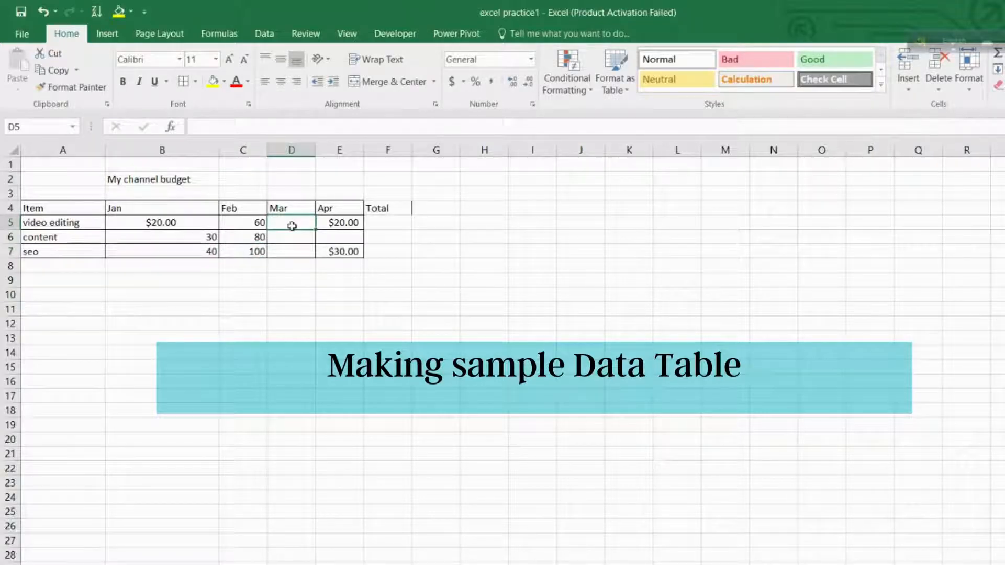
text(40)
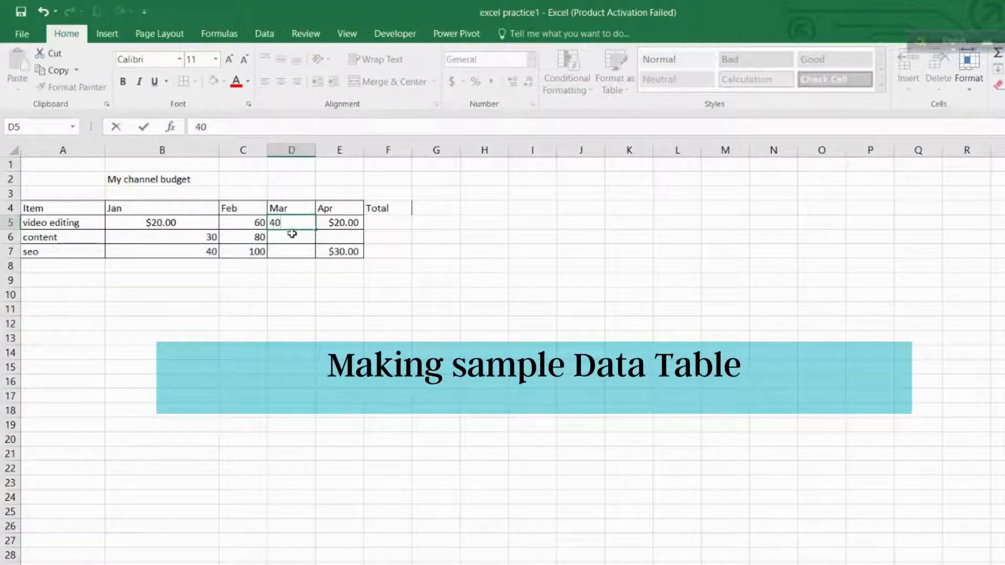
click(293, 235)
text(50)
click(292, 249)
text(60)
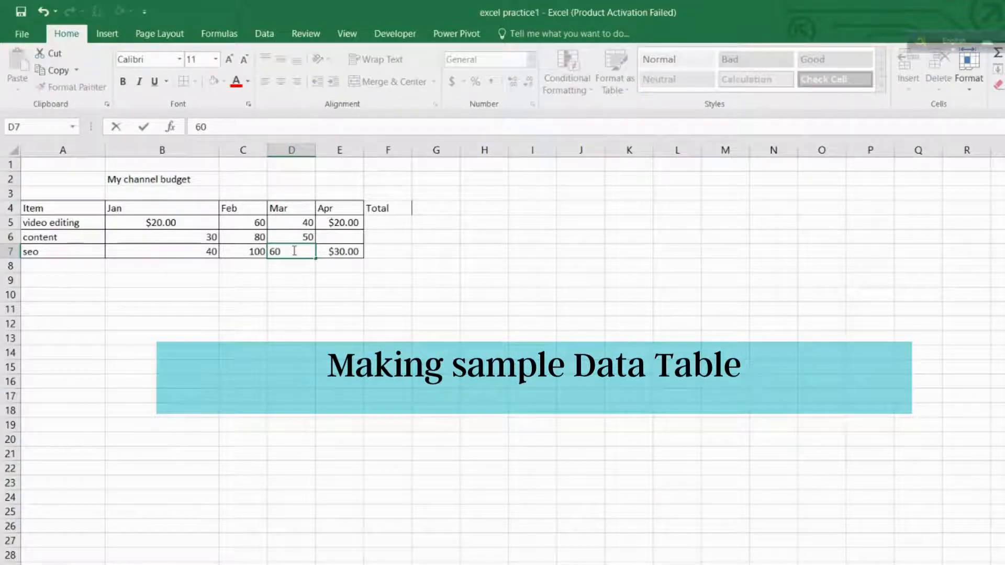
Enter 20 as the April content amount in E6 and apply all borders to the Total column F4:F7.
click(357, 233)
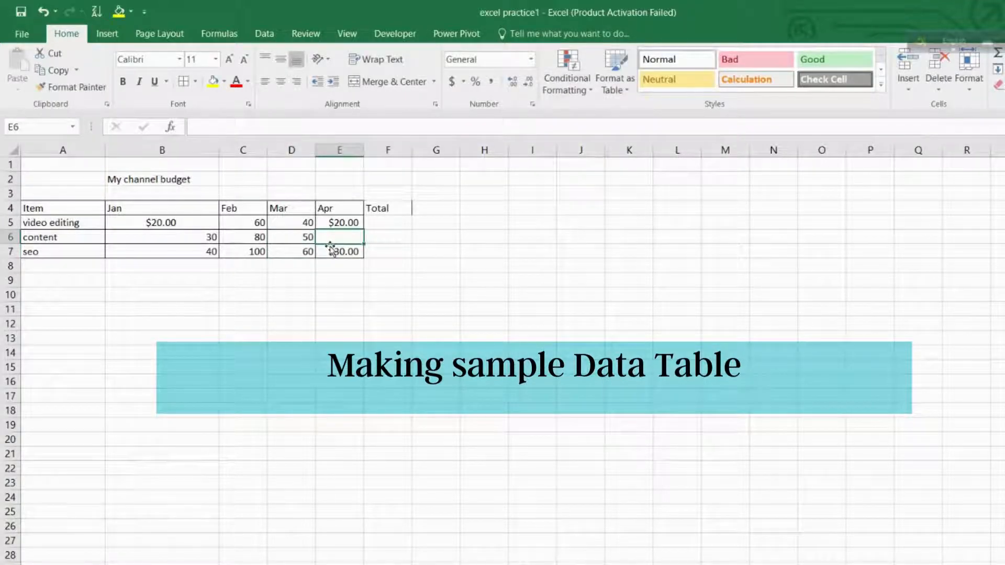
text(20)
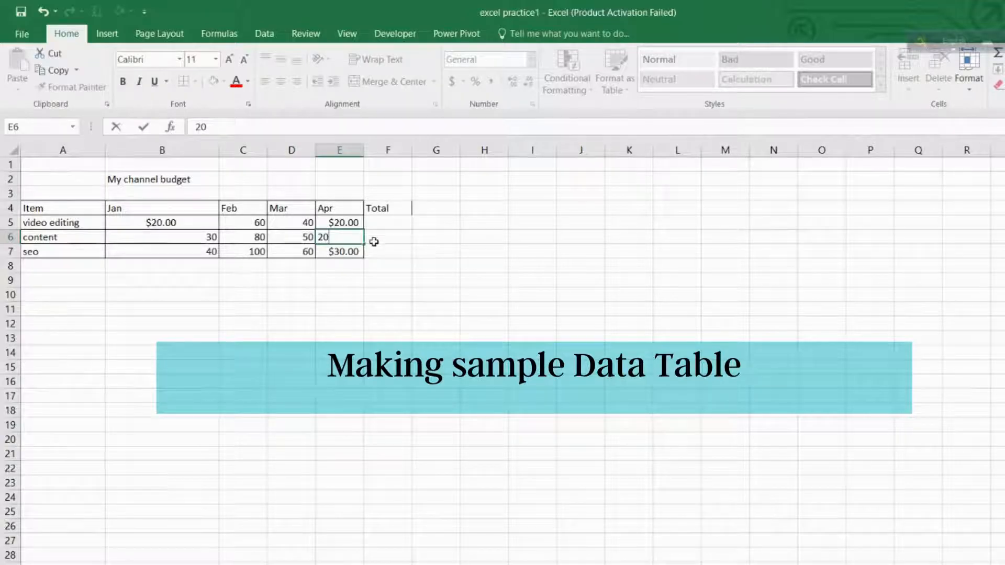
drag(384, 208, 389, 251)
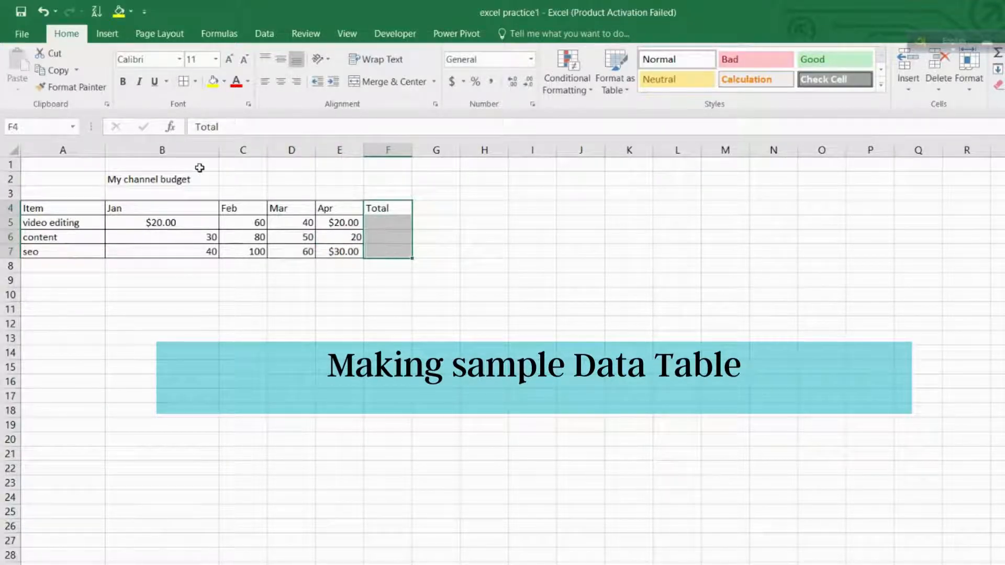
click(184, 81)
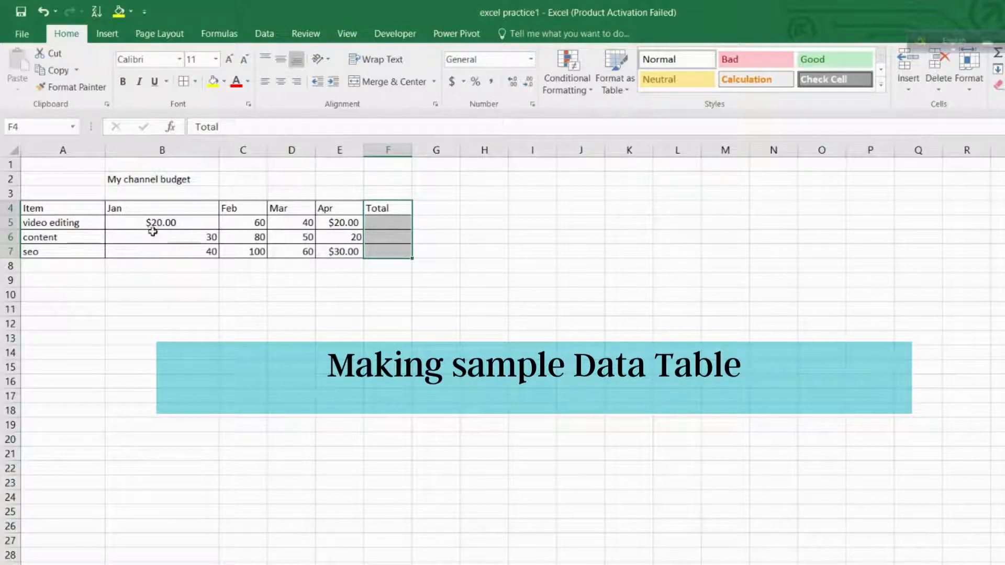
Align the monthly amounts in B5:E7 to the vertical middle and the left of their cells.
click(198, 222)
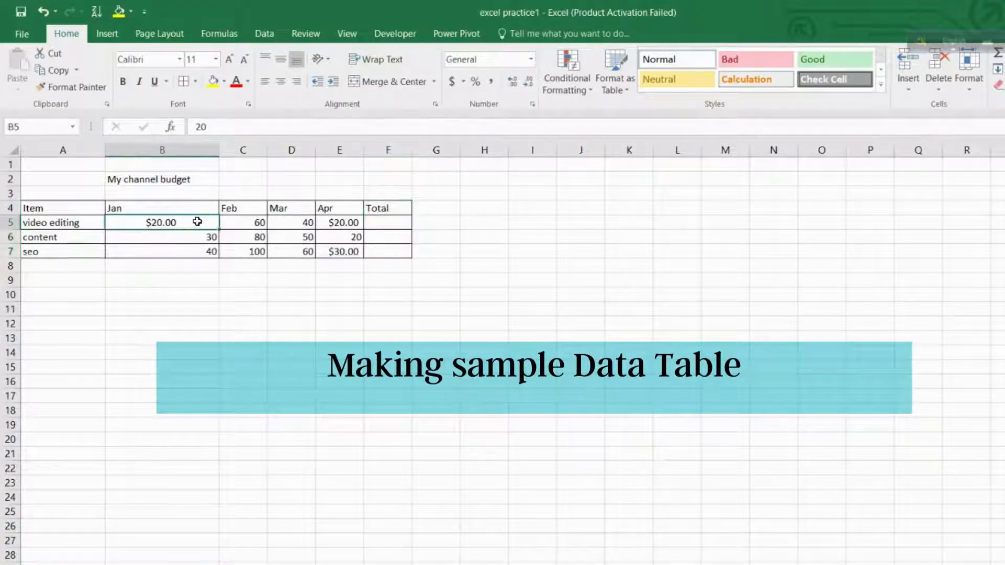
drag(193, 220, 341, 254)
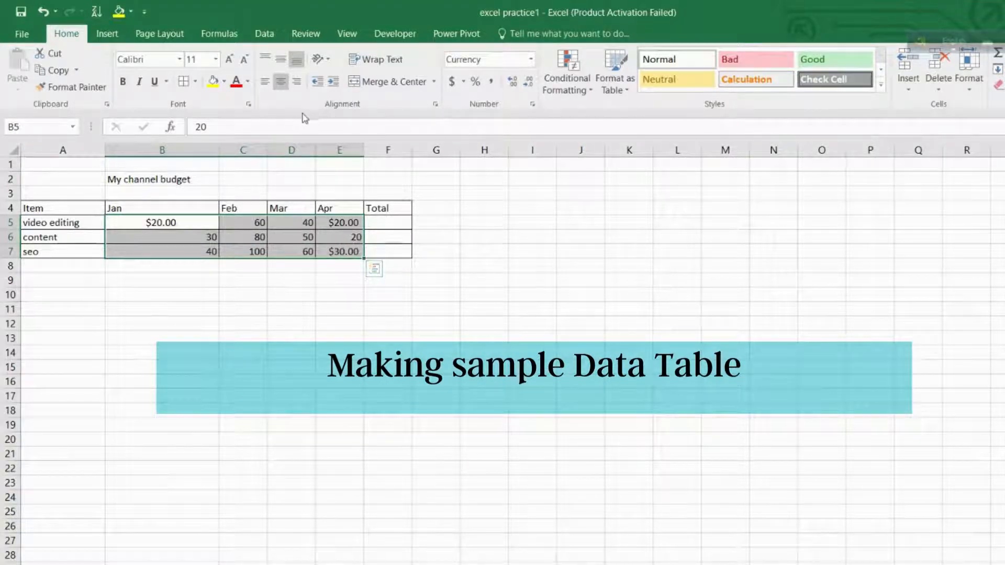
click(282, 65)
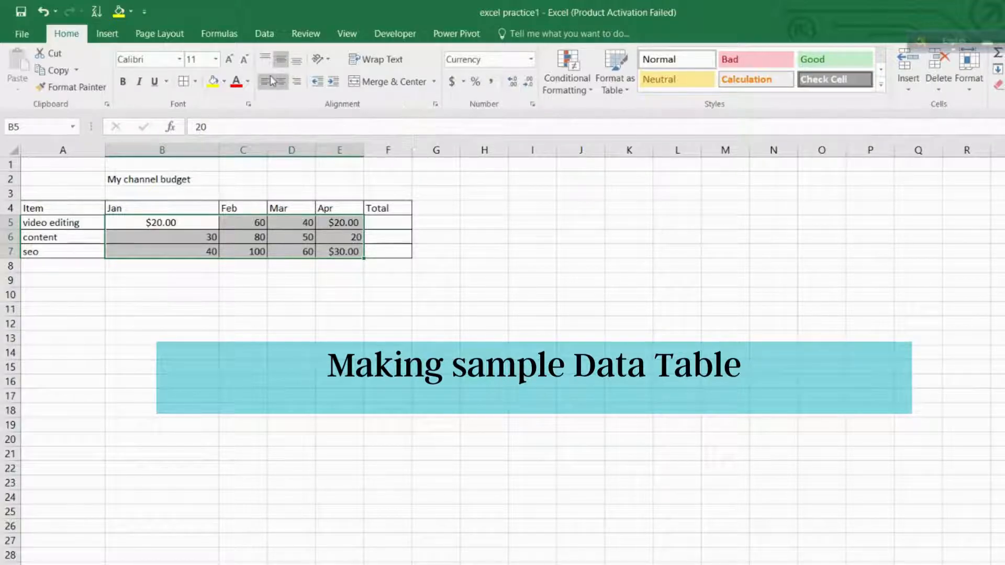
click(269, 78)
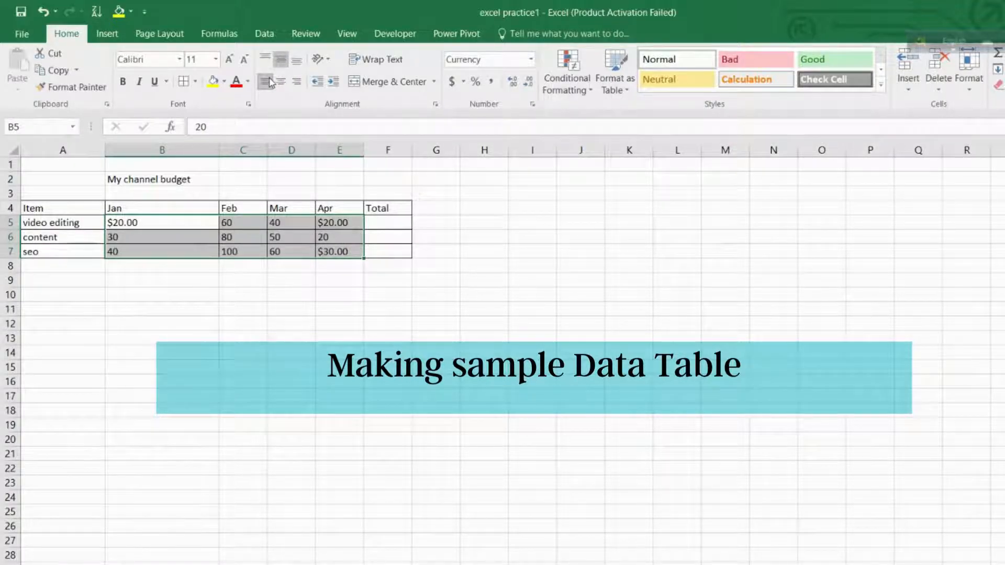
click(387, 218)
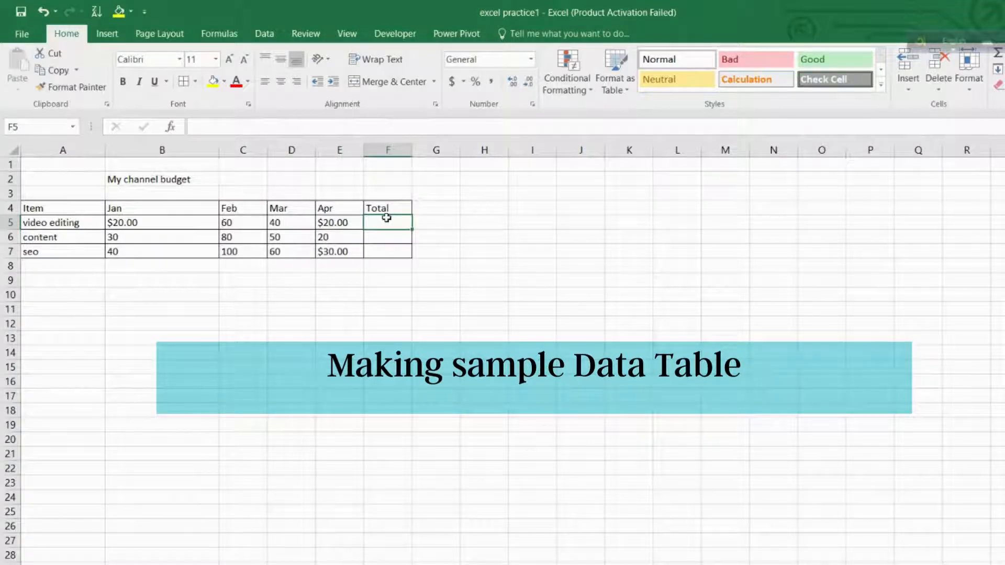
text(=)
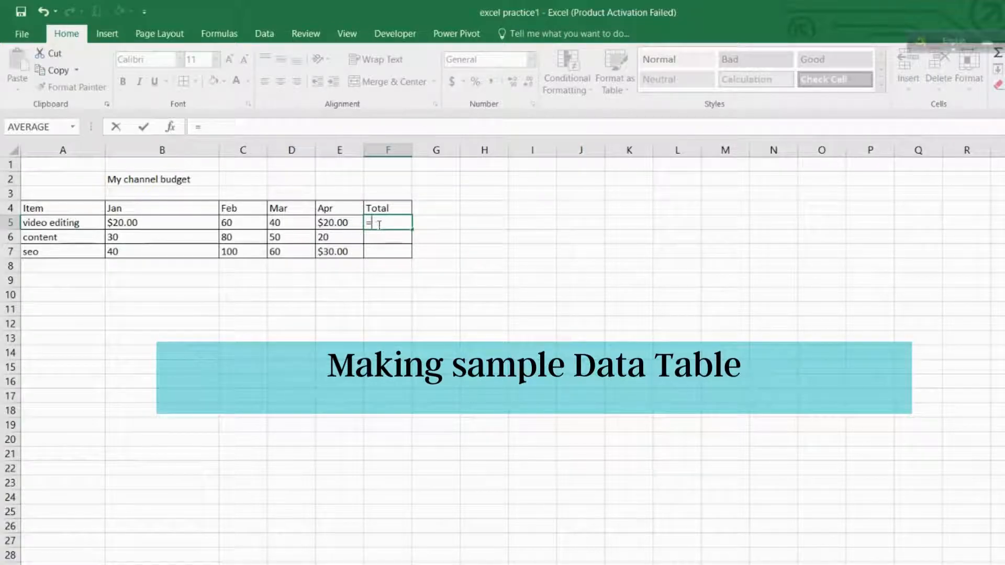
text(sum)
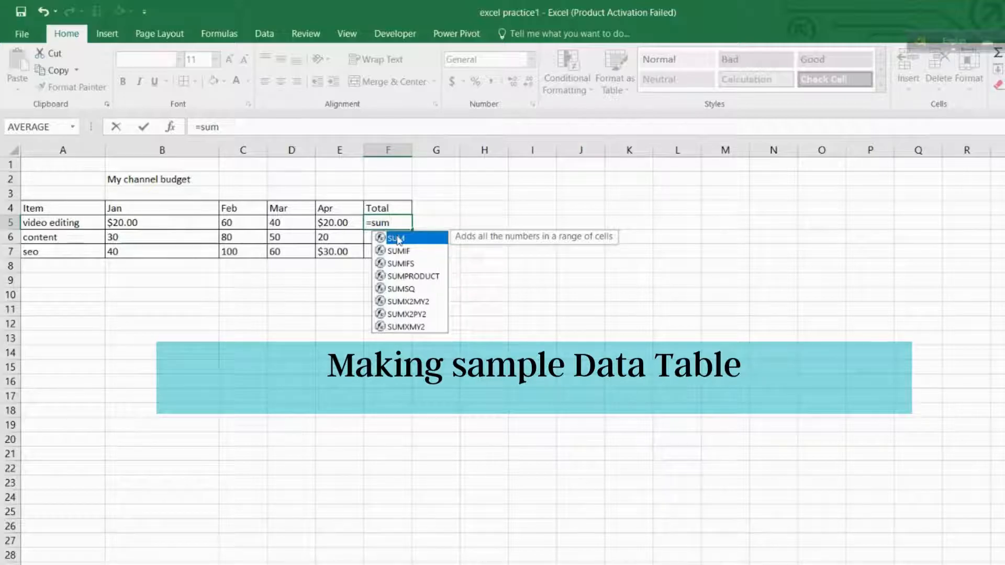
double_click(398, 240)
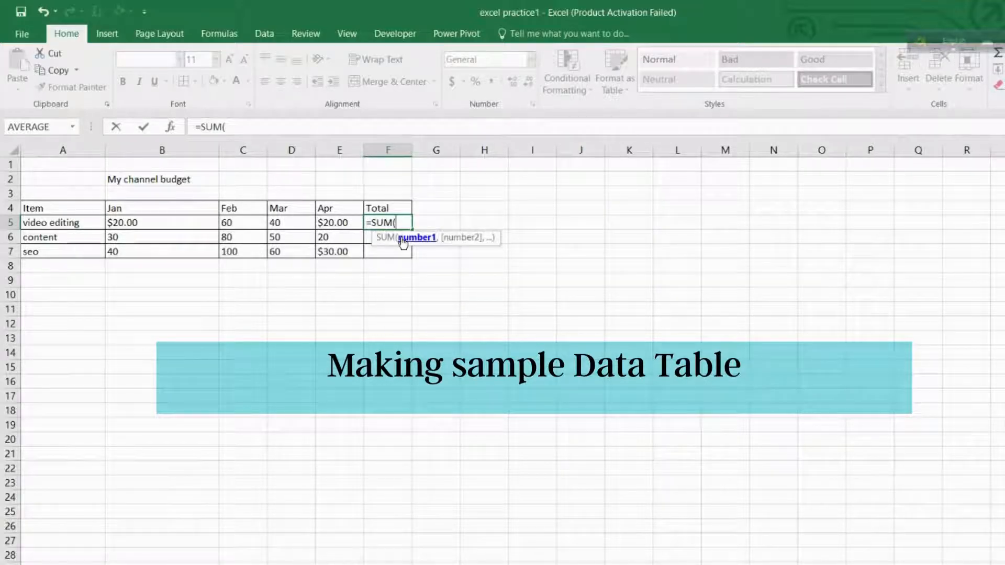
drag(138, 223, 307, 221)
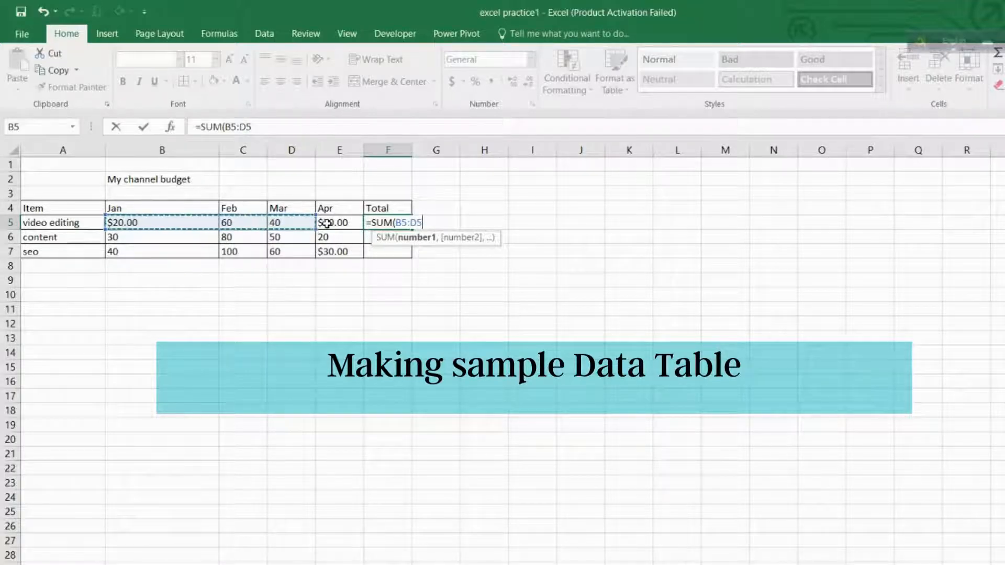
key(BackSpace)
key(BackSpace)
key(BackSpace)
key(BackSpace)
key(BackSpace)
key(BackSpace)
key(BackSpace)
key(BackSpace)
key(BackSpace)
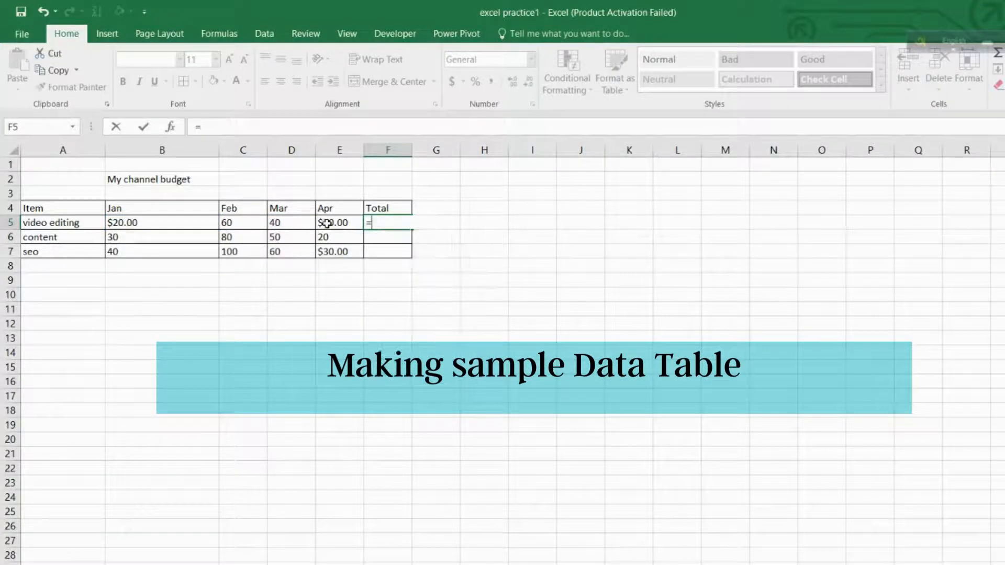
key(BackSpace)
Apply the dollar currency format with two decimals to all monthly amounts in B5:E7.
click(165, 223)
mouse_move(165, 223)
mouse_down()
mouse_move(309, 247)
mouse_move(281, 250)
mouse_move(330, 247)
mouse_up()
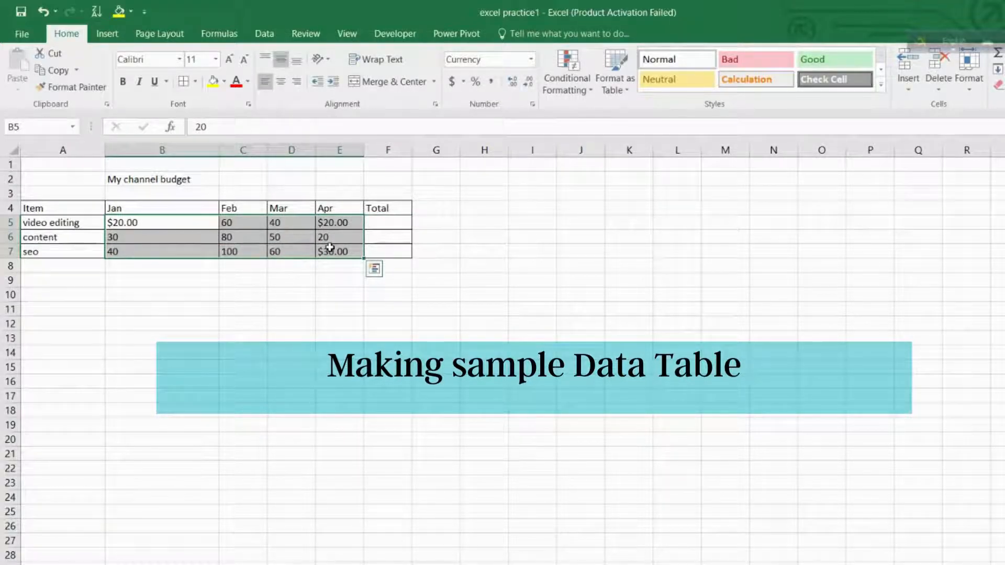
key(ctrl+shift+4)
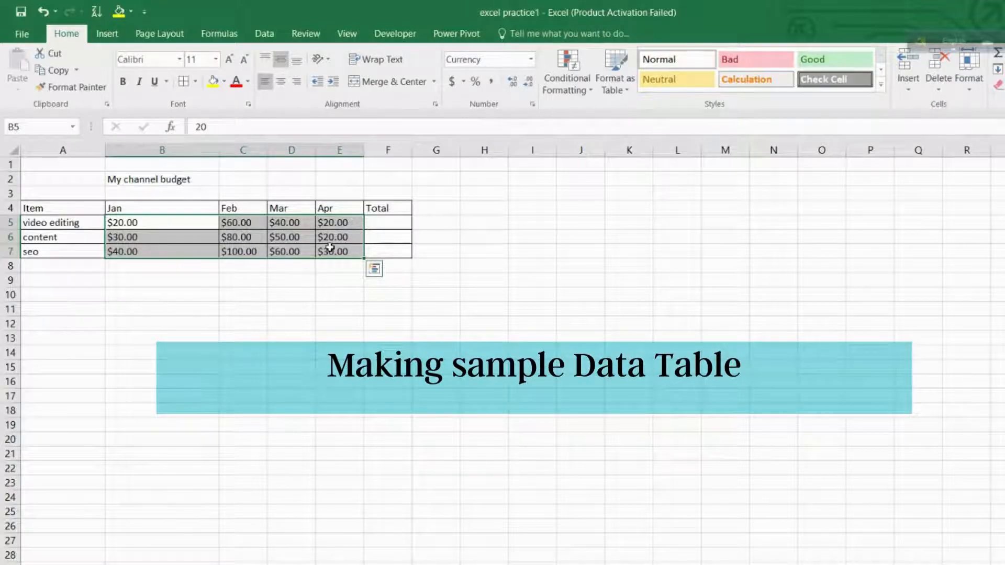
Enter =SUM(B5:E5) as the video editing total in F5 and fill the formula down to F7.
click(388, 224)
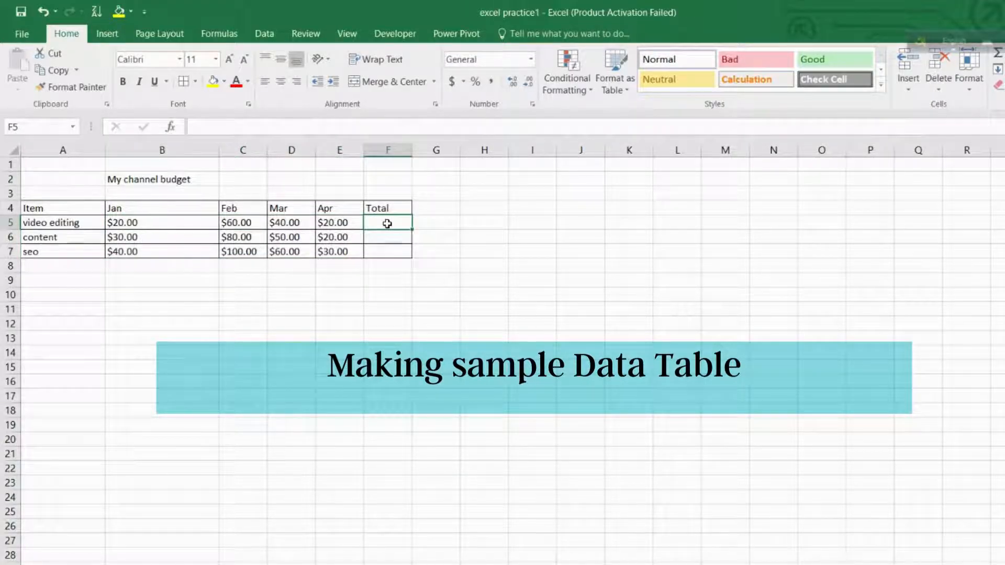
text(=sum)
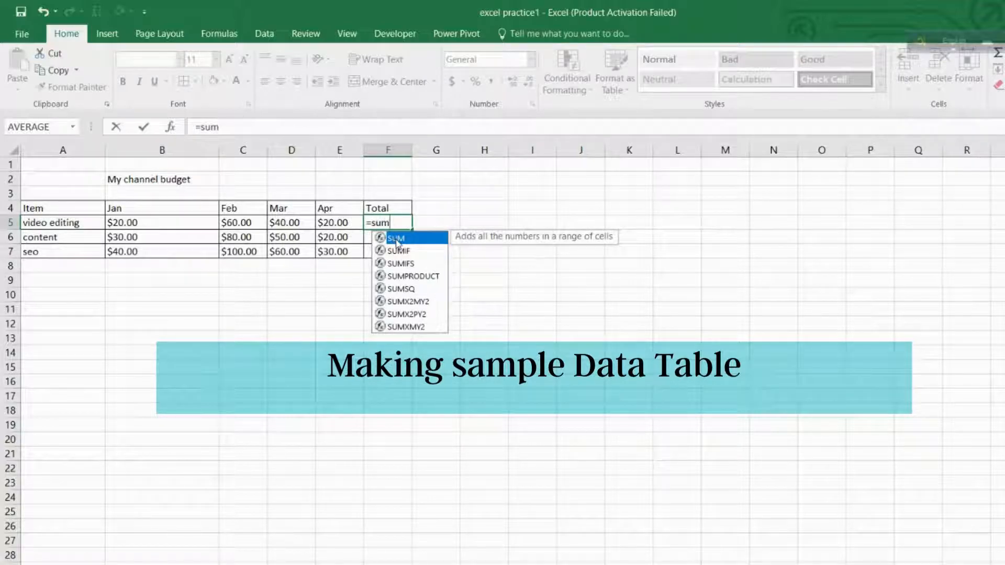
double_click(396, 239)
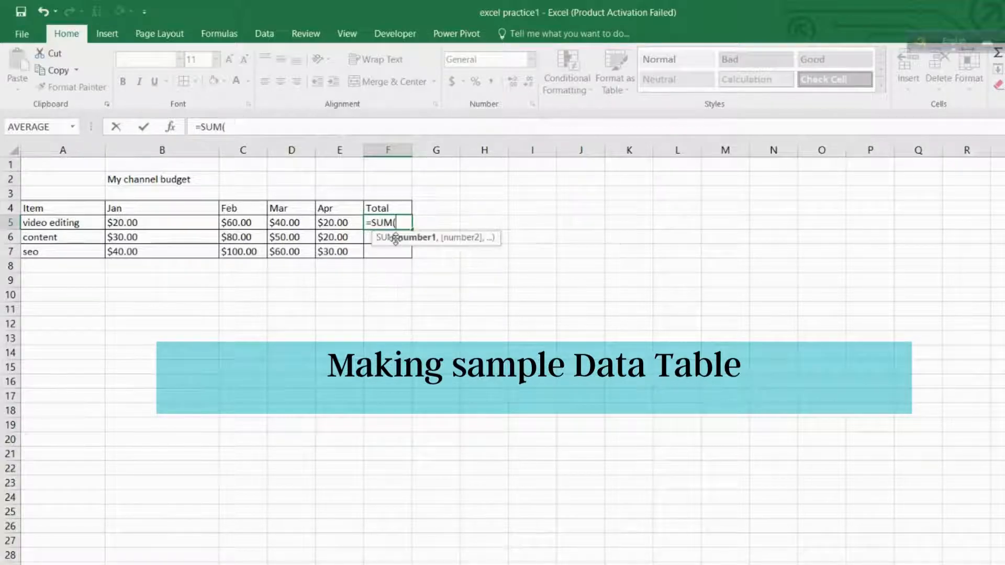
drag(175, 223, 335, 222)
text())
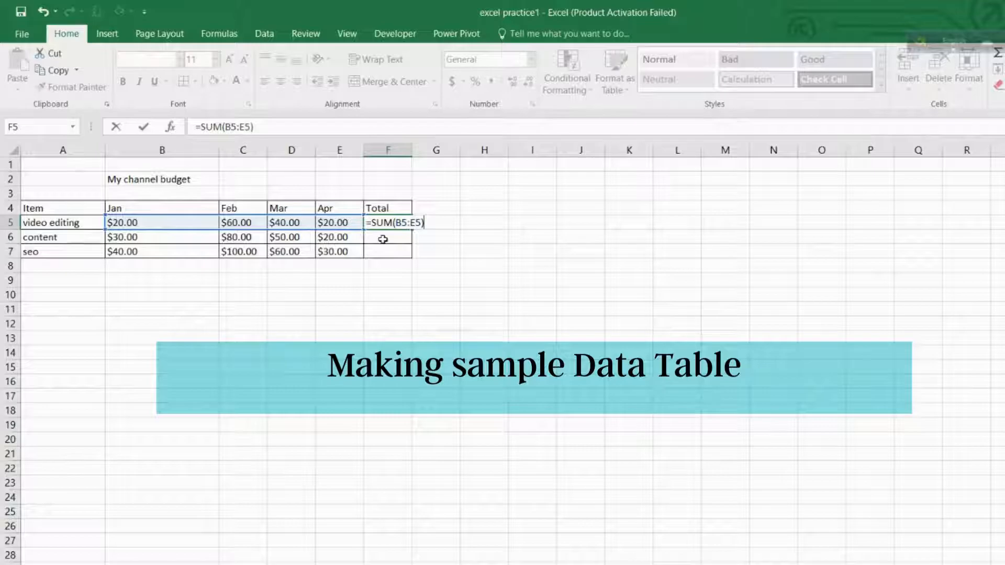
key(Return)
click(390, 224)
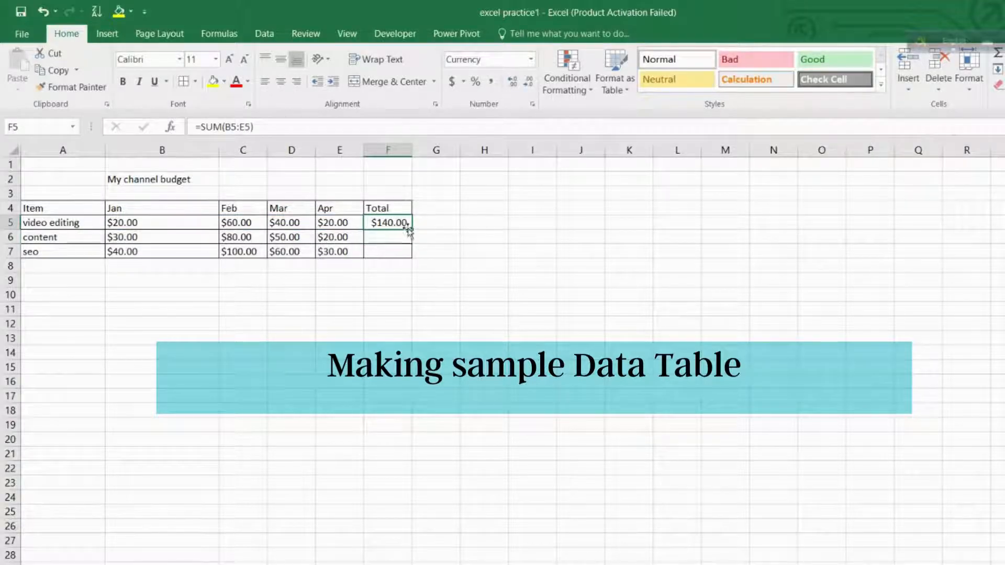
drag(413, 230, 412, 258)
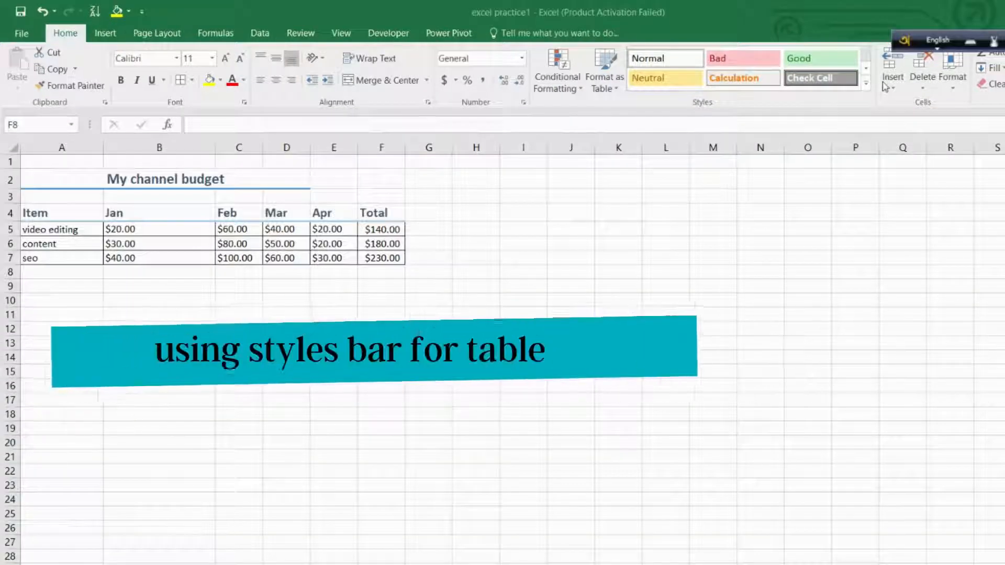
Apply the Heading 1 cell style to the title "My channel budget" in row 2.
key(Down)
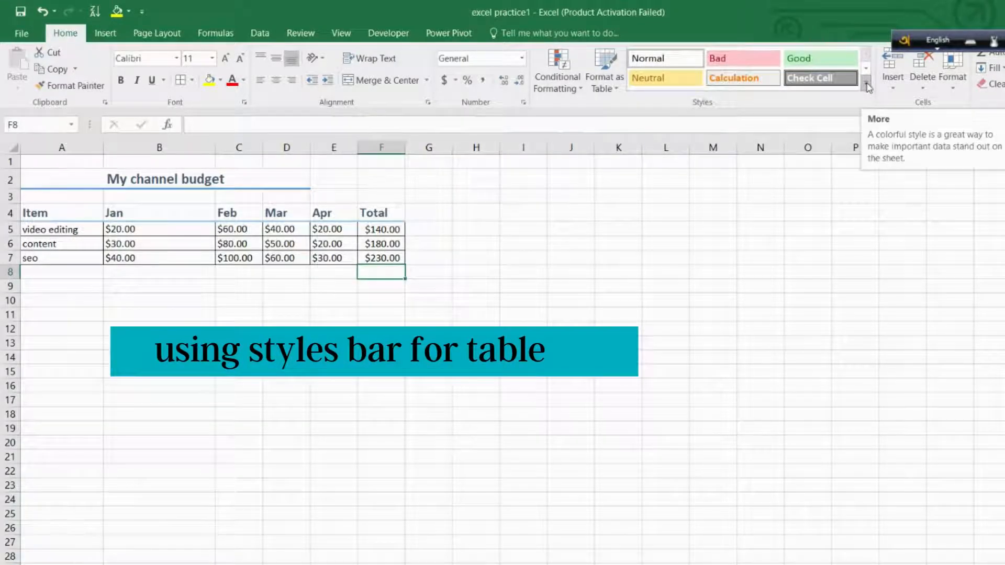
click(251, 175)
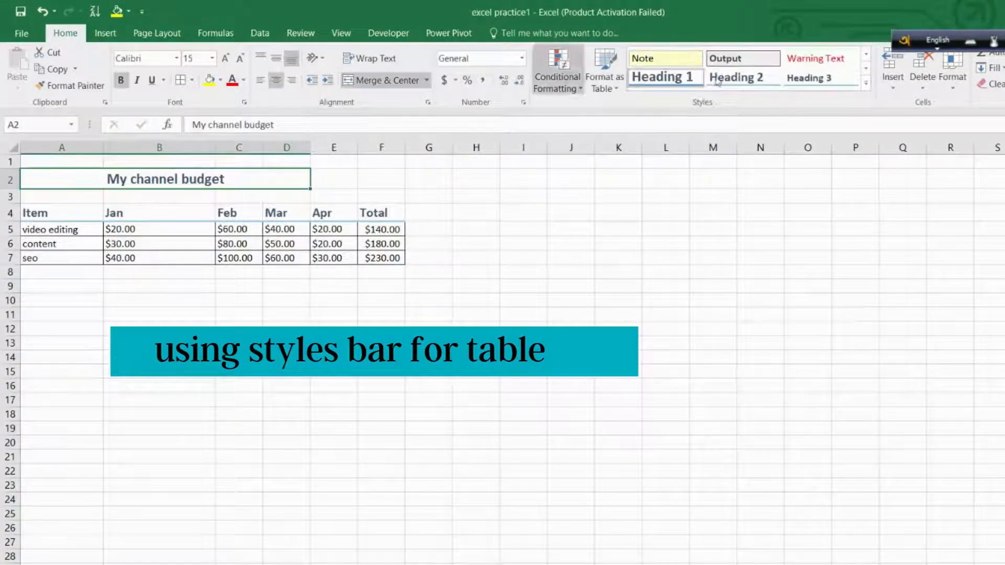
click(863, 88)
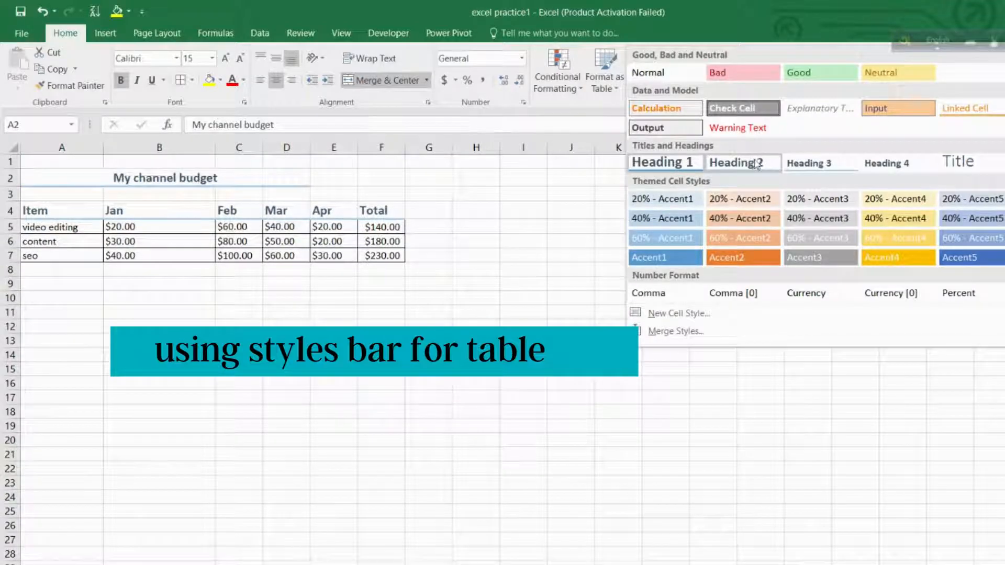
click(686, 168)
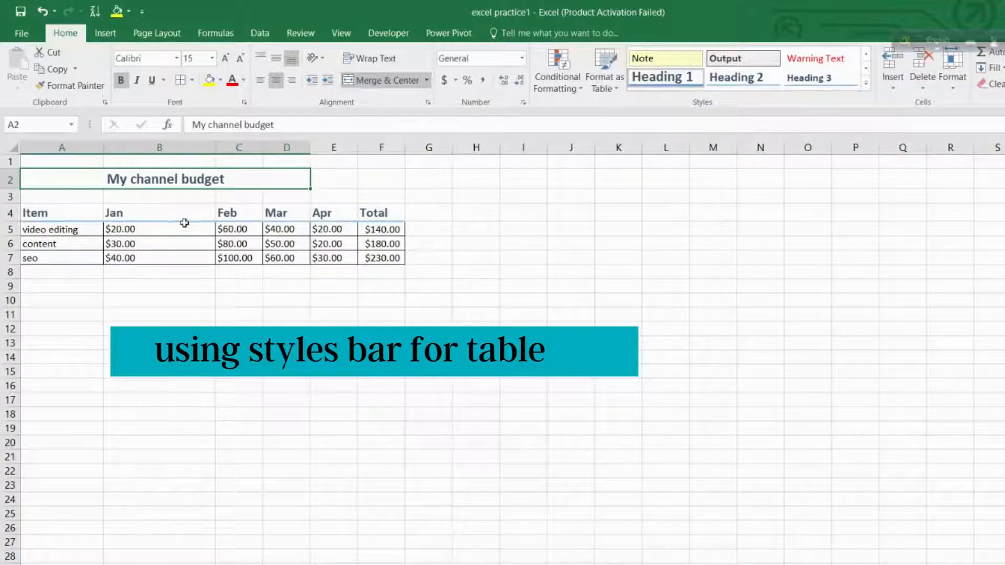
Apply the Heading 3 cell style to the header cells Item through Apr in A4:E4.
drag(79, 207, 341, 217)
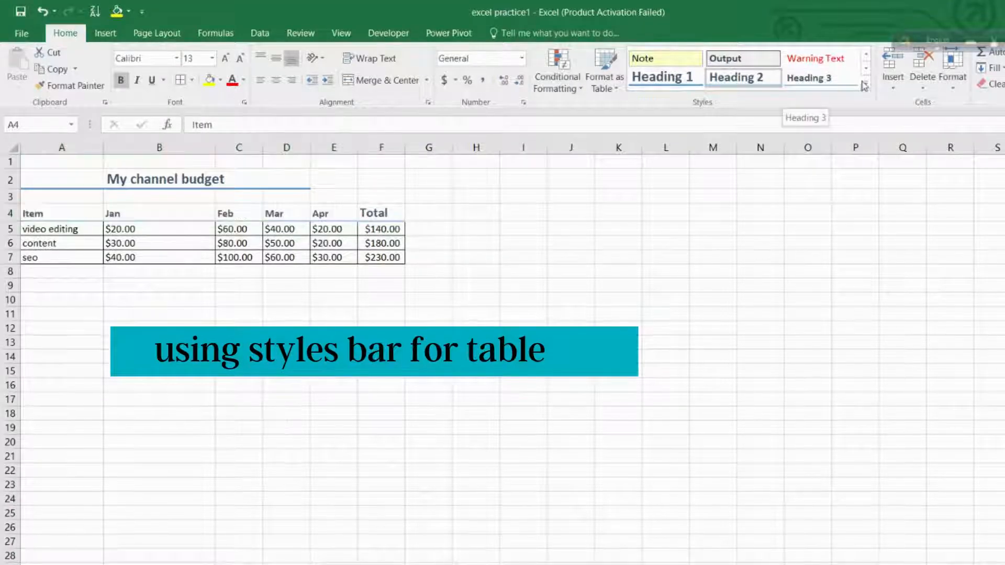
click(866, 83)
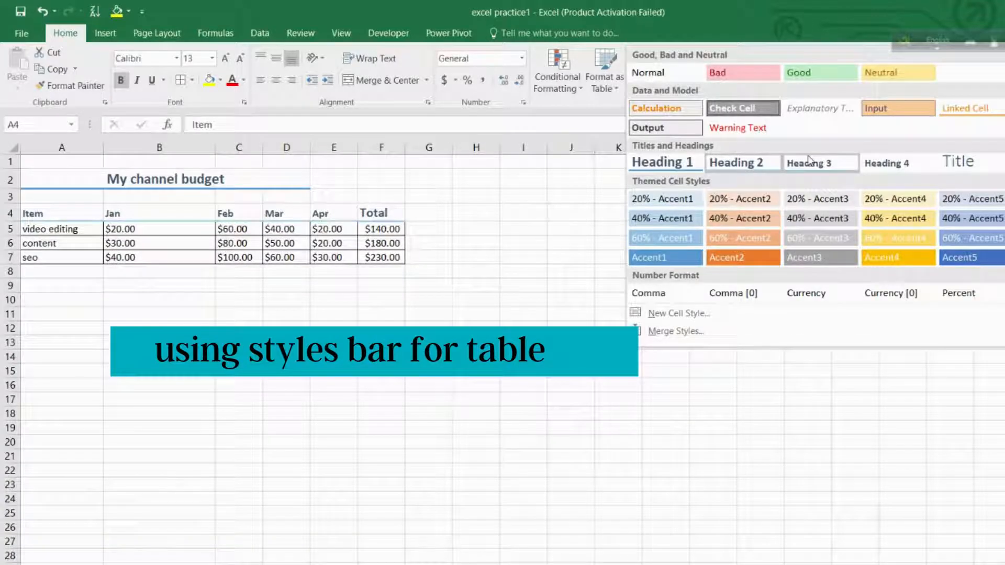
click(809, 160)
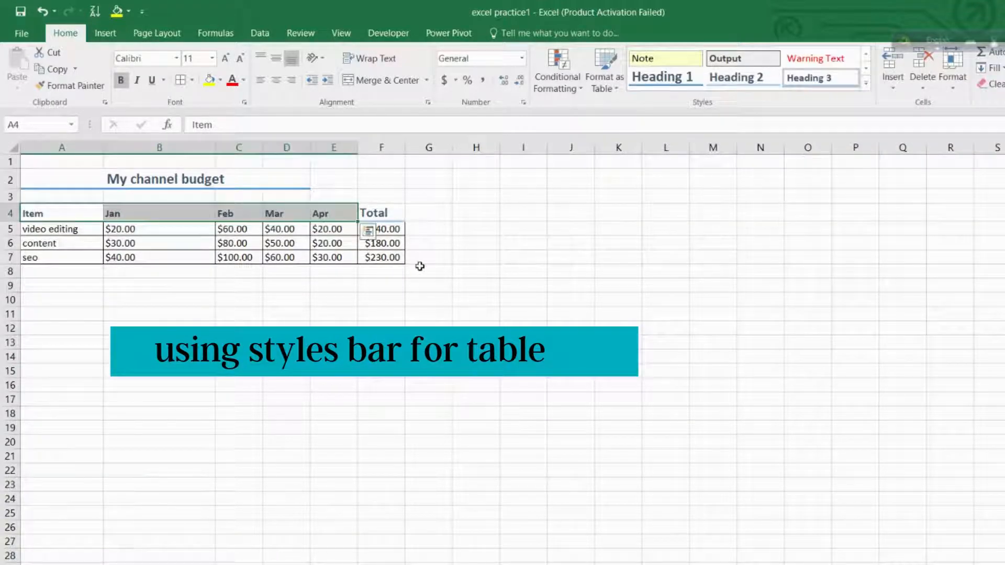
click(417, 268)
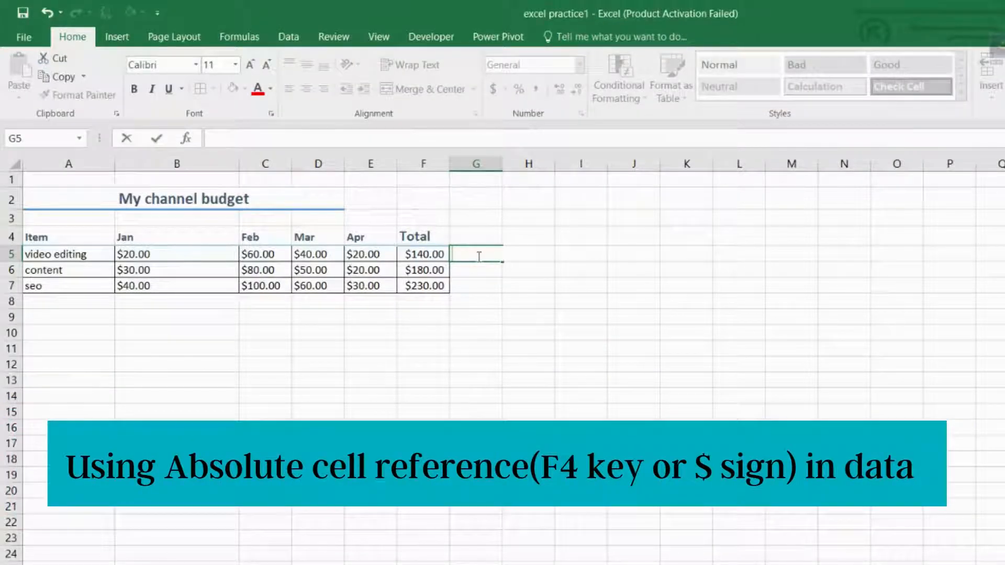
Enter =SUM($B$5:$B$7) in G5 to sum the January amounts with absolute cell references.
text(=)
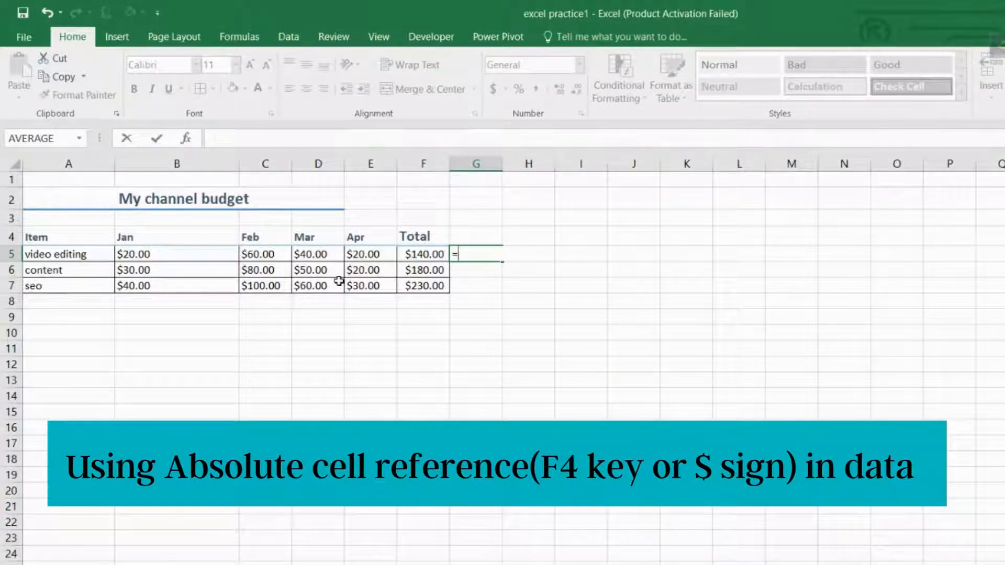
text(sum)
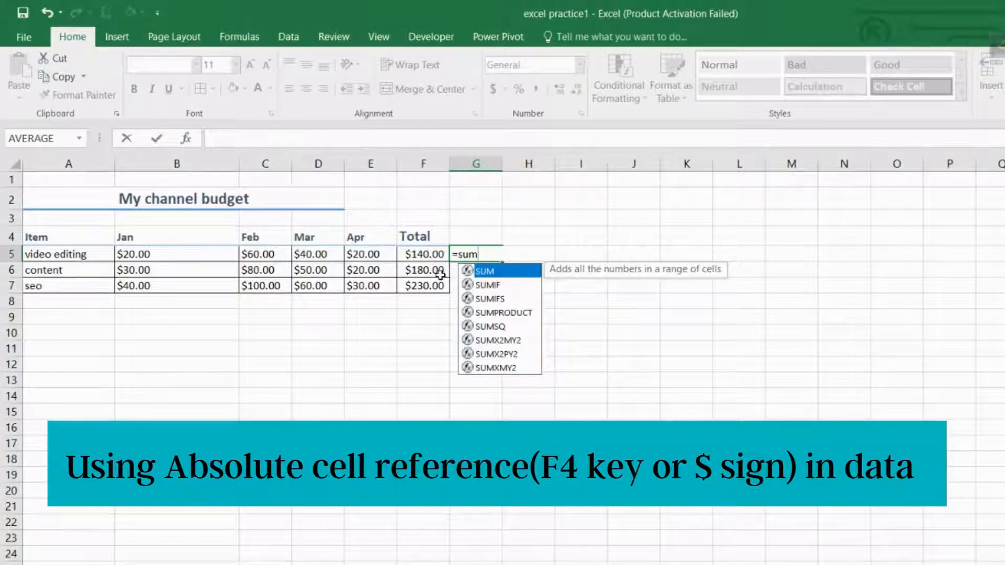
double_click(507, 276)
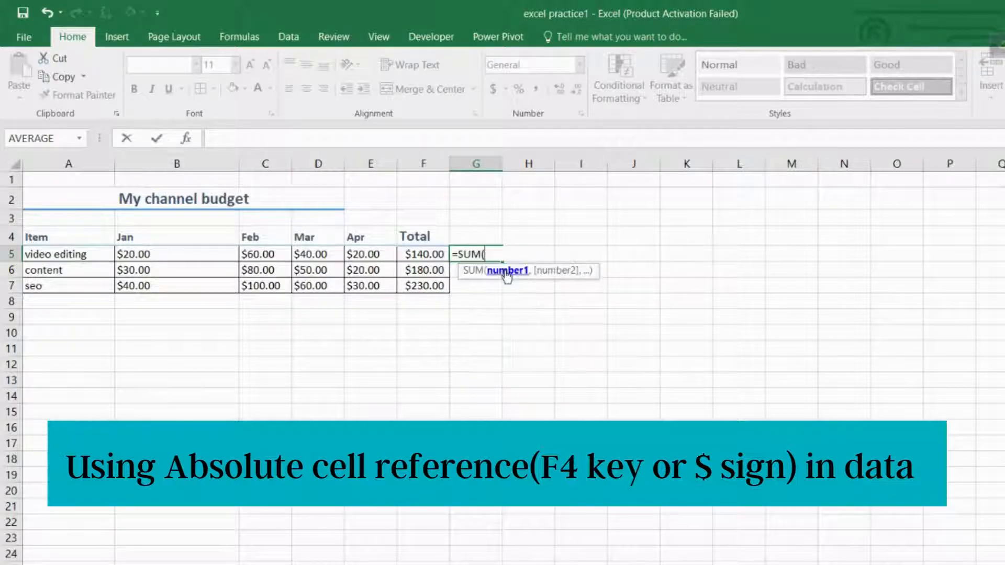
drag(204, 254, 219, 285)
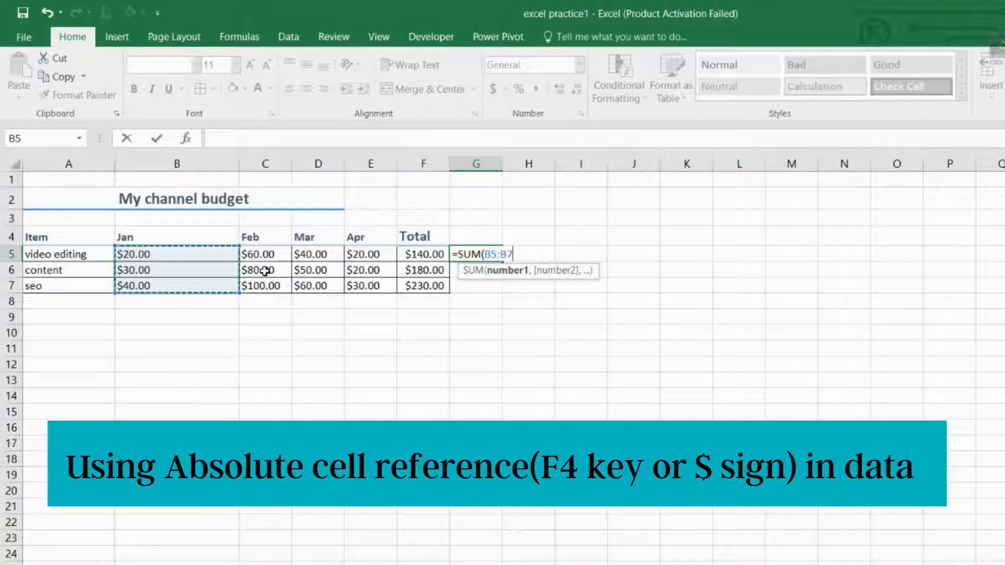
key(F4)
text())
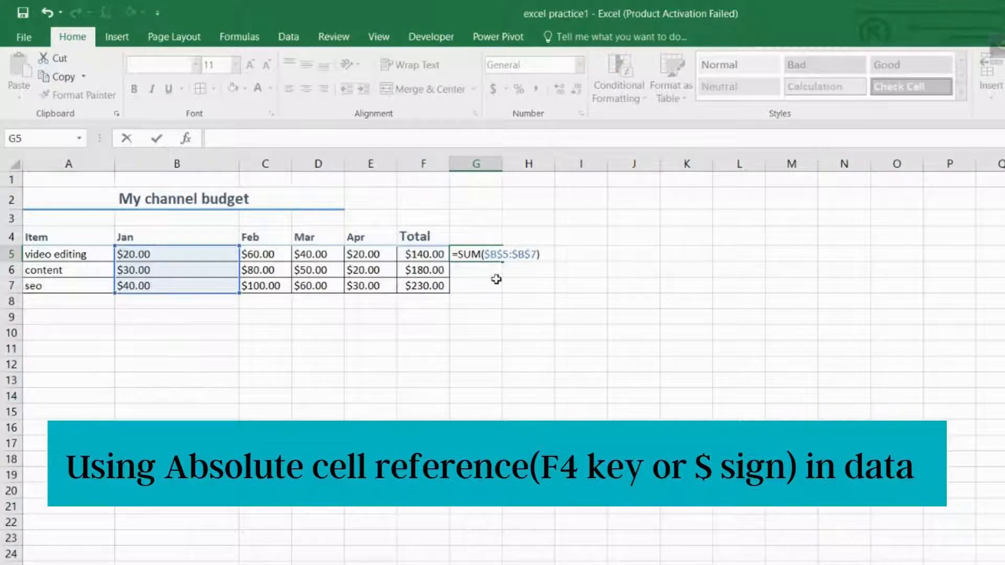
key(Return)
Fill the absolute-reference SUM formula from G5 down to G7 and inspect the copied formula in G6.
click(485, 255)
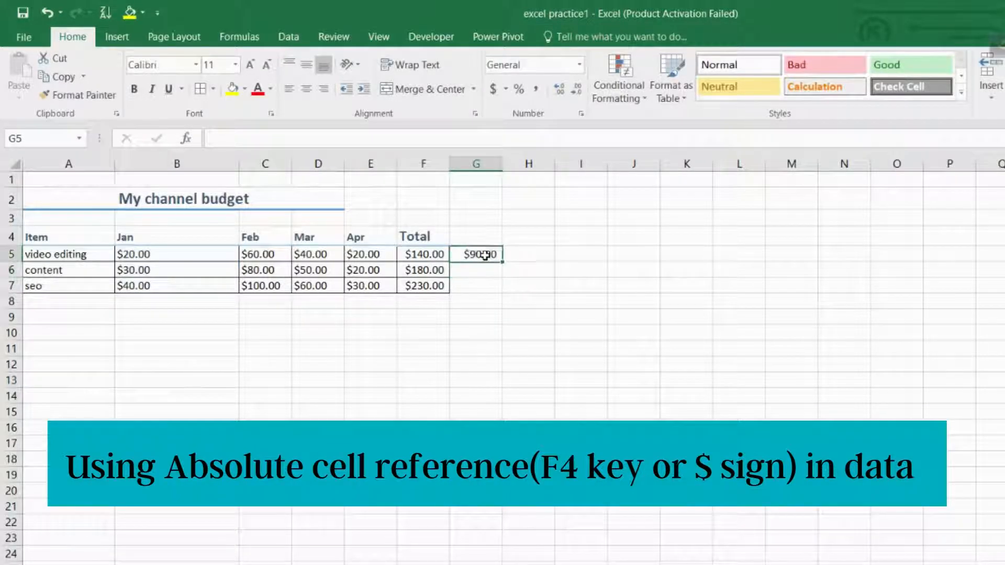
drag(500, 260, 500, 293)
double_click(481, 269)
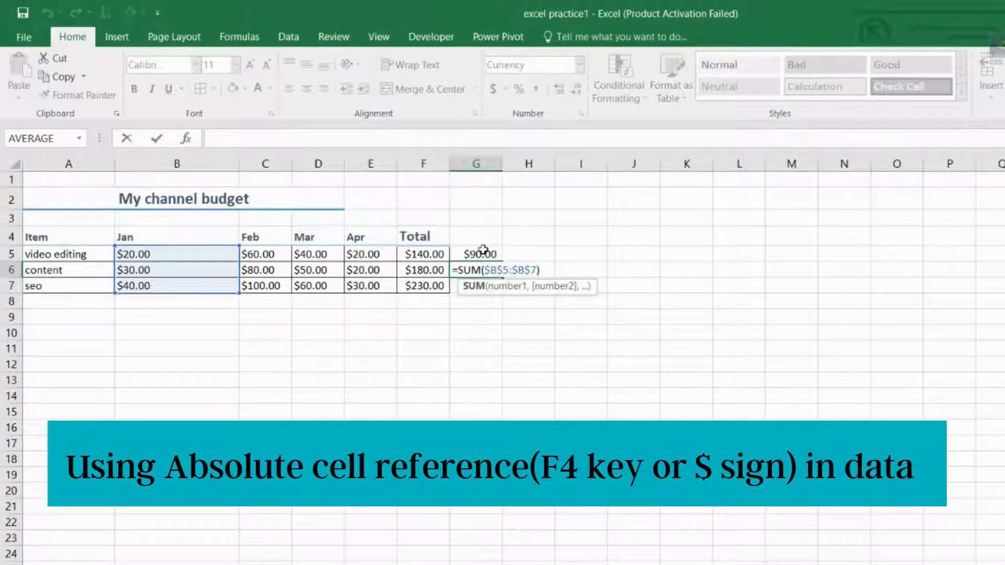
key(Escape)
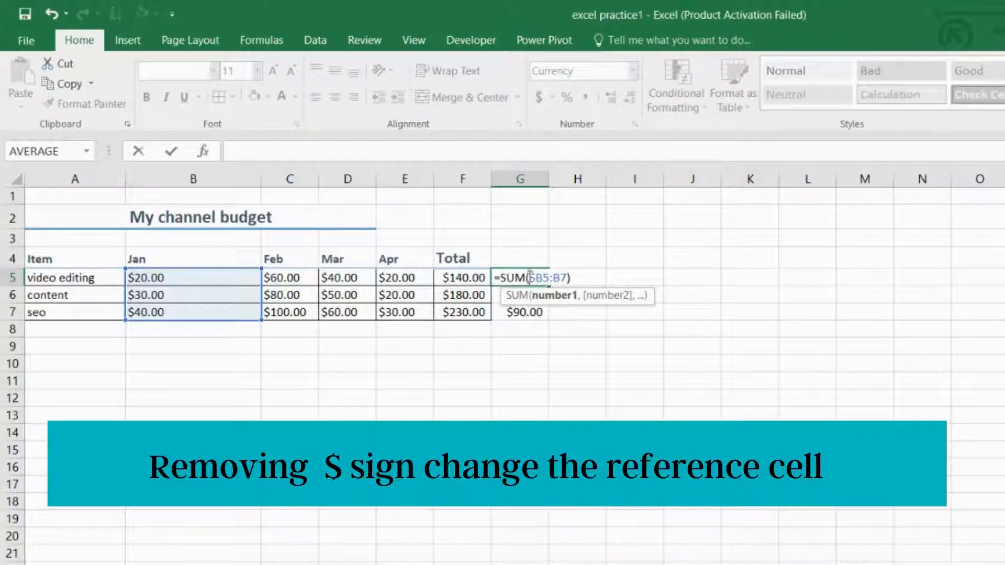
Change the formula in G5 to =SUM($B5:$B$7), leaving the start row relative and the end cell absolute.
key(F4)
key(F4)
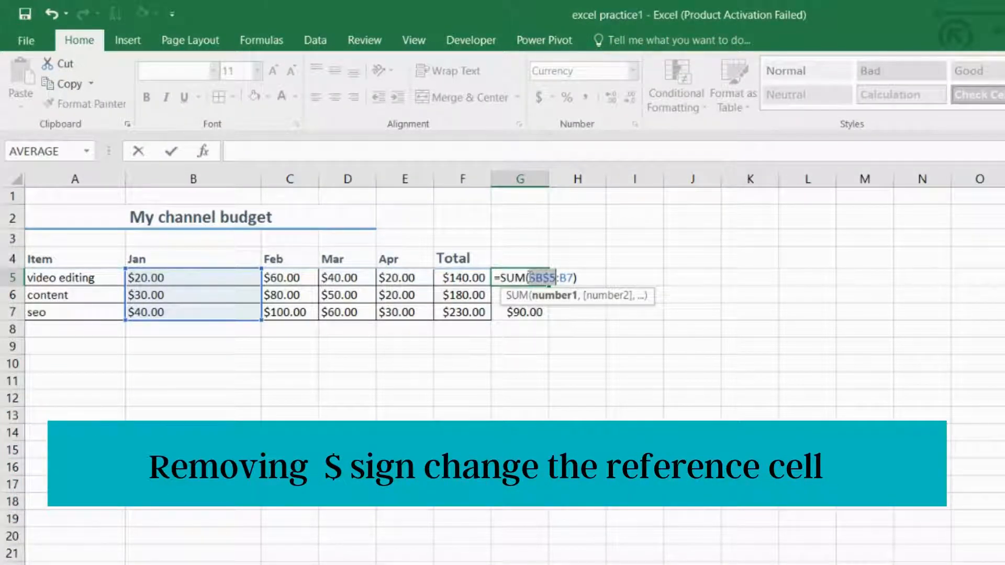
click(563, 278)
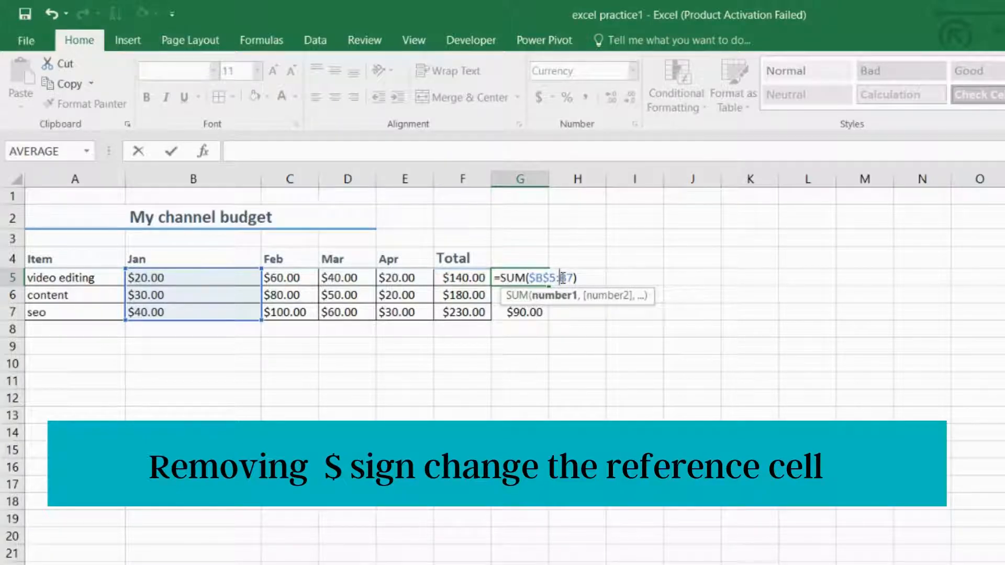
key(F4)
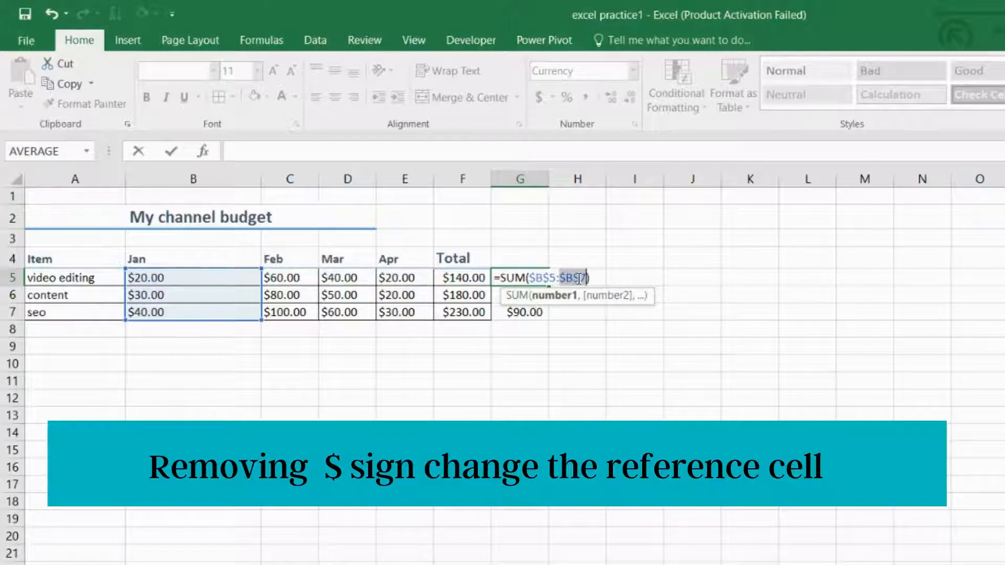
click(549, 279)
key(BackSpace)
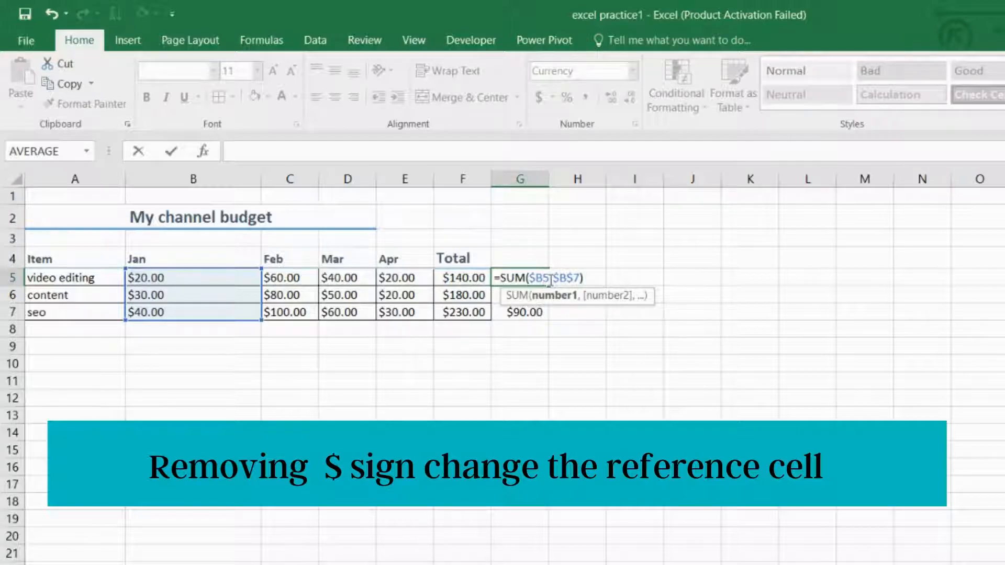
key(Return)
Fill the mixed-reference SUM formula from G5 down to G7 and inspect the copied formula in G6.
click(537, 277)
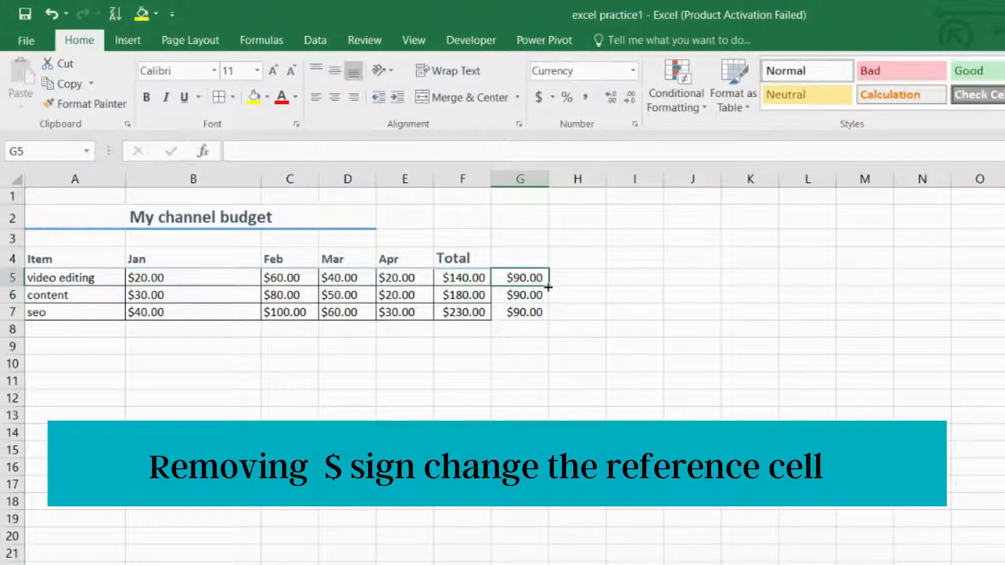
drag(550, 297, 548, 318)
double_click(526, 295)
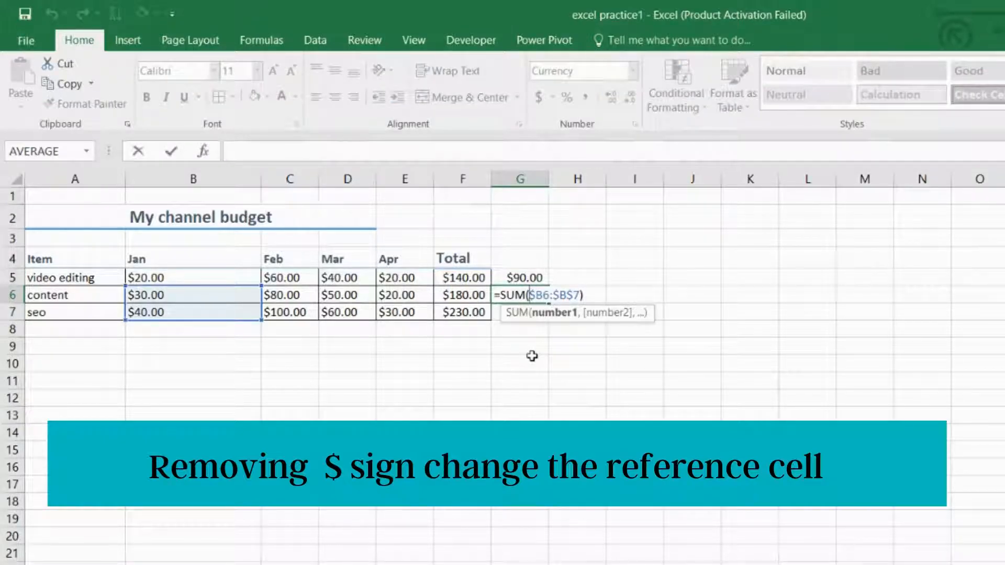
key(Escape)
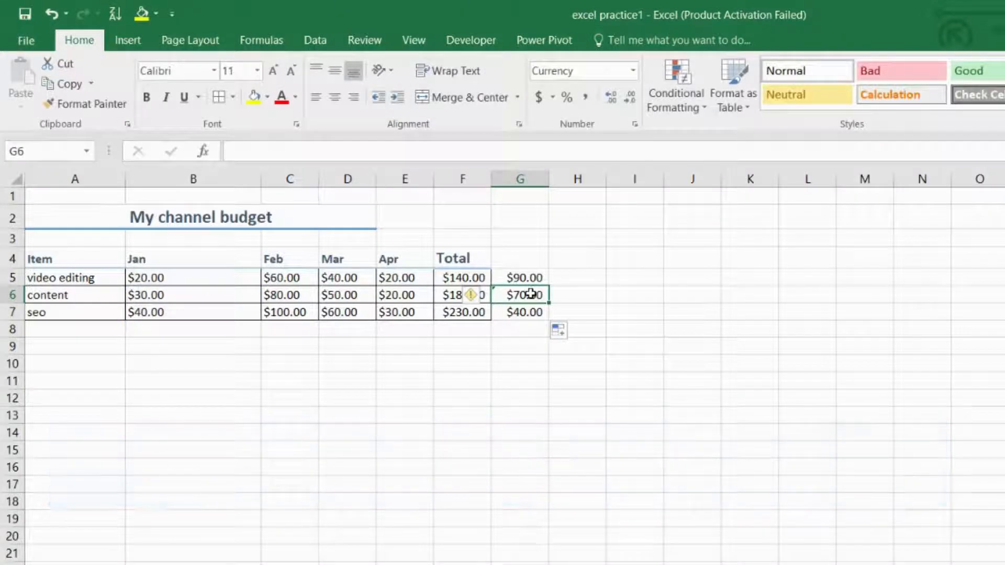